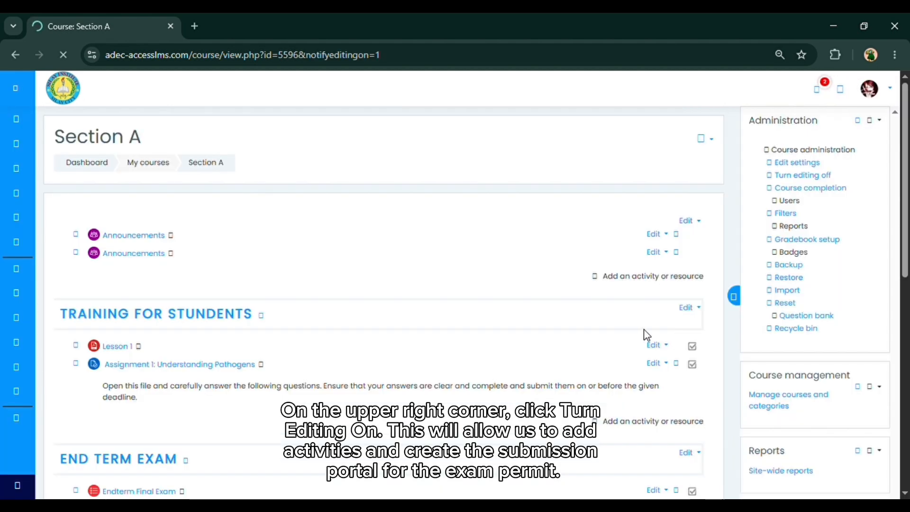
Add a new Assignment activity to the End Term Exam section of the course.
scroll(647, 335, down, 3)
scroll(647, 335, down, 1)
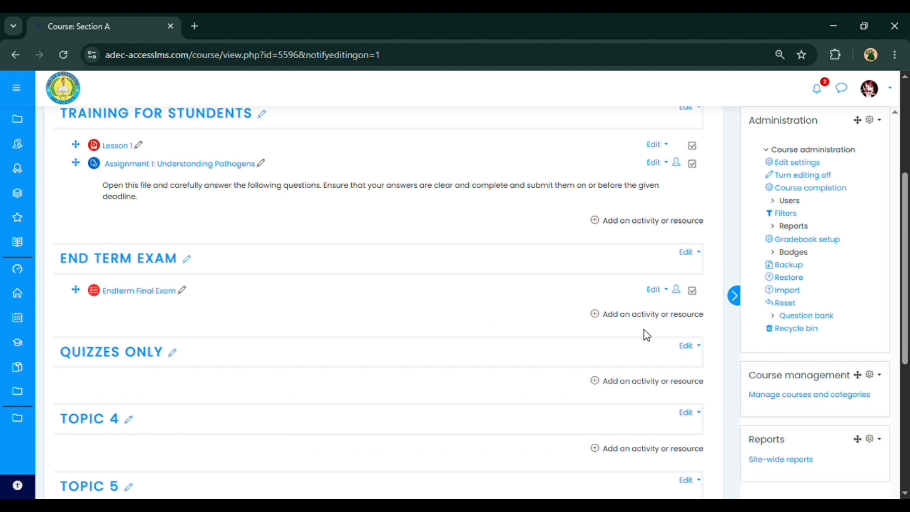
click(615, 321)
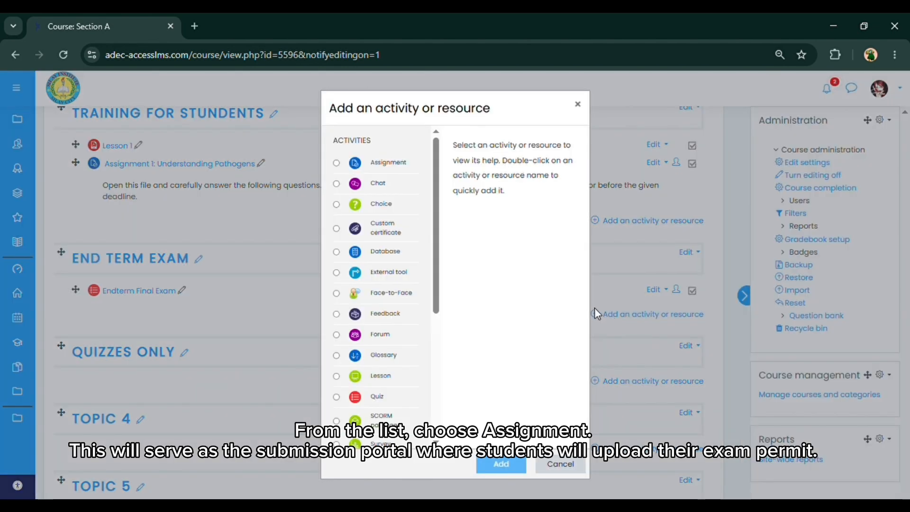
click(399, 165)
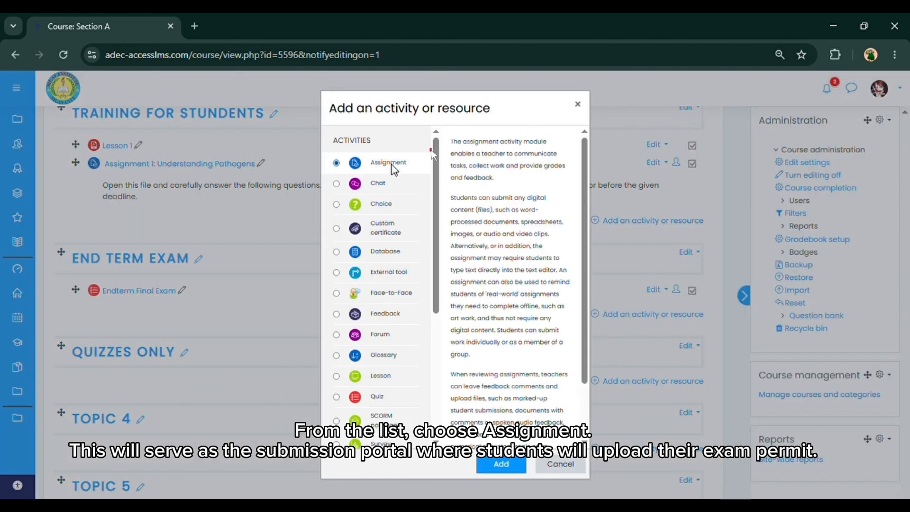
click(512, 467)
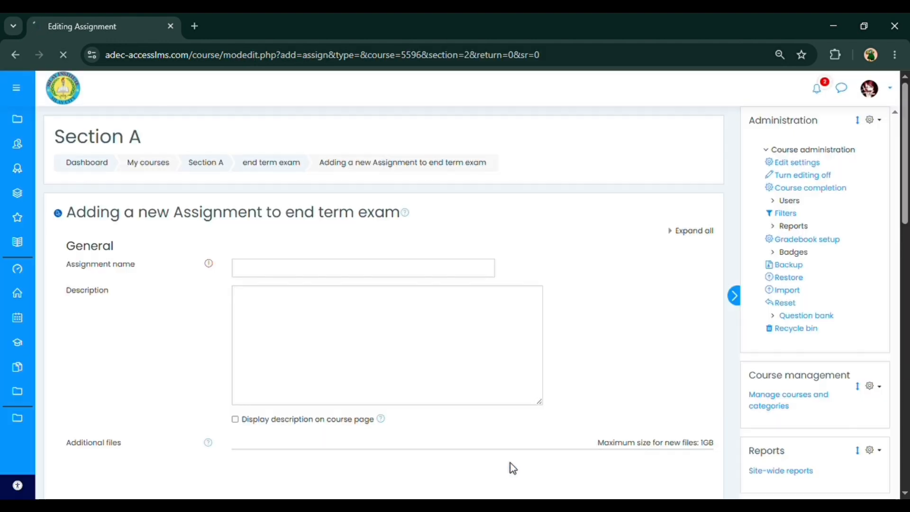
Name the new assignment "Exam Permit Submission Portal".
click(350, 276)
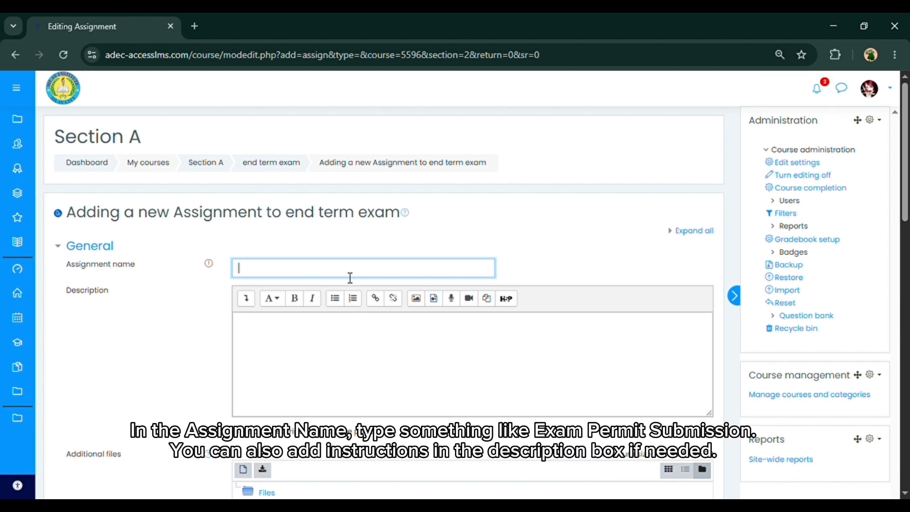
text(Exam Permit Submission Portal)
Enter the description "Kindly submit your exam permit here to receive permission to take the online examination. Make sure your uploaded permit is clear.".
scroll(393, 361, down, 1)
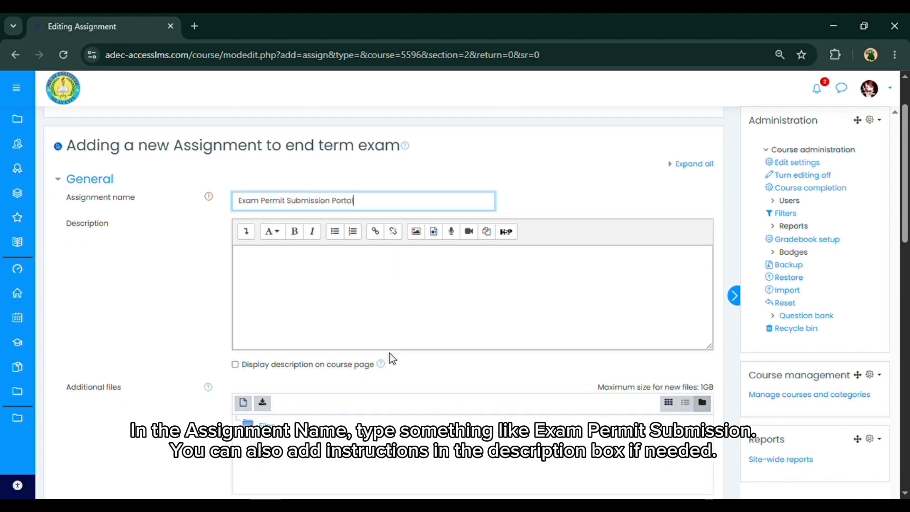
click(377, 266)
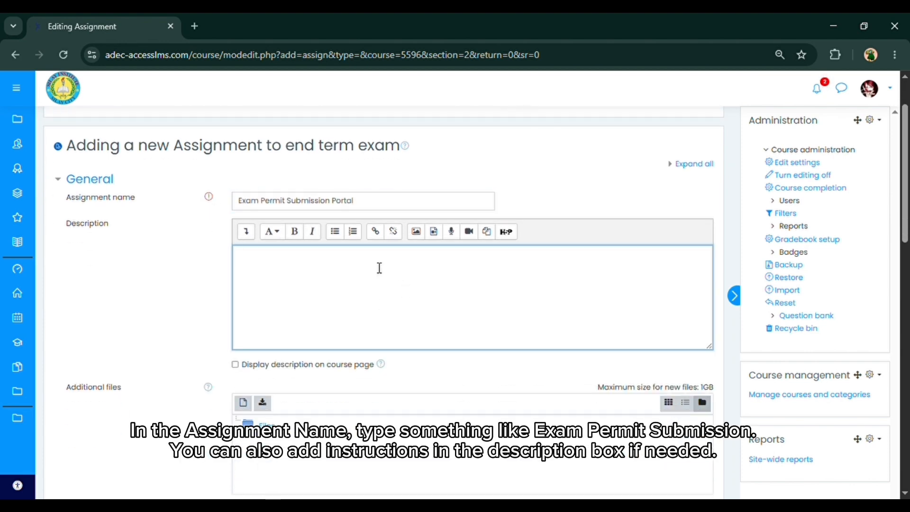
text(Kindly submit your exam permit here to receive permission to take the online examination. Make sure your uploaded permit is clear)
click(327, 274)
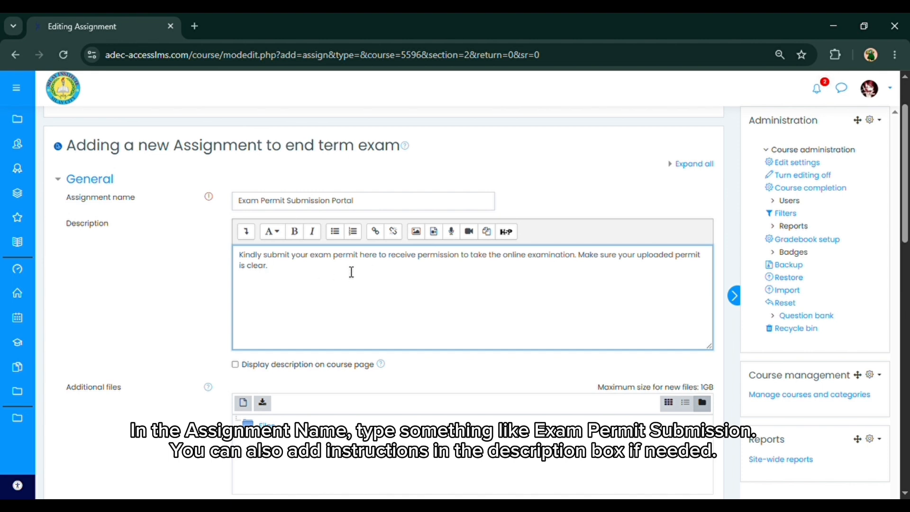
Make the words "exam permit" bold in the assignment description.
drag(311, 255, 361, 260)
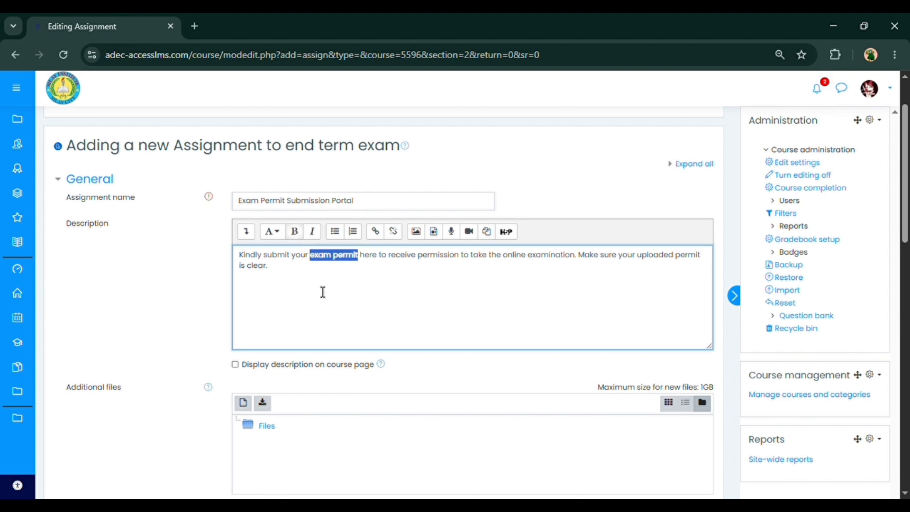
click(296, 233)
click(345, 291)
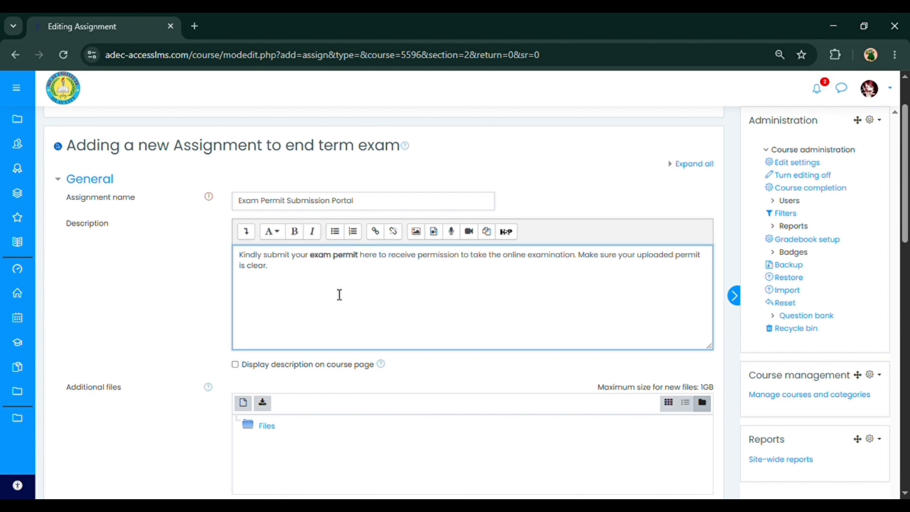
Enable displaying the assignment description on the course page.
scroll(376, 244, down, 2)
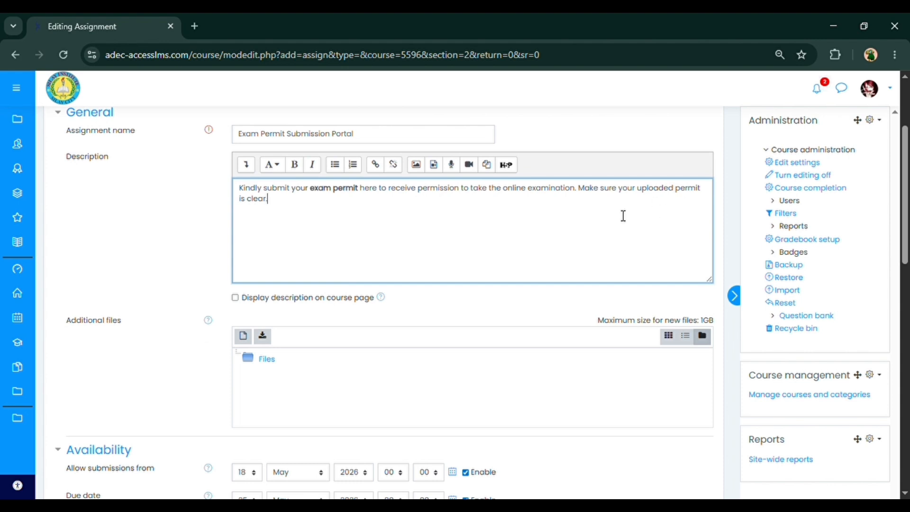
scroll(449, 225, down, 1)
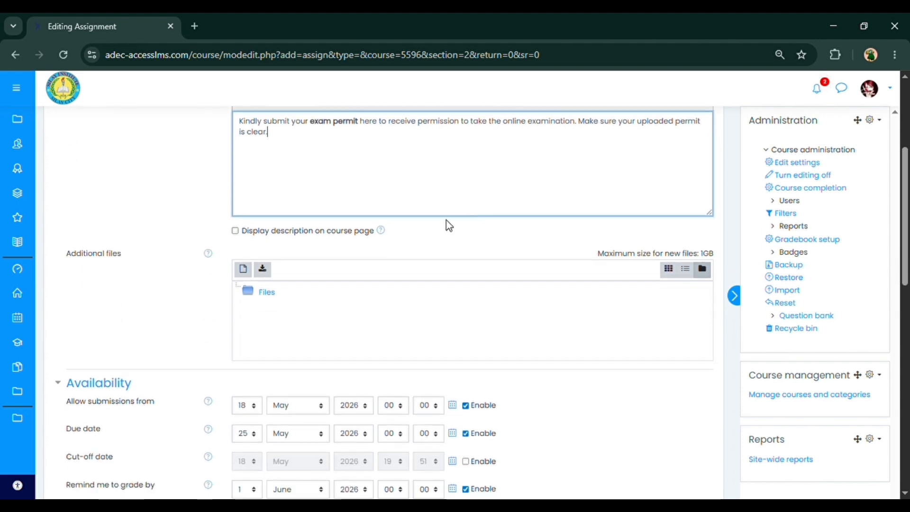
click(237, 232)
Set the day of both the submission opening date and the due date to 20 in the Availability section.
scroll(469, 246, down, 3)
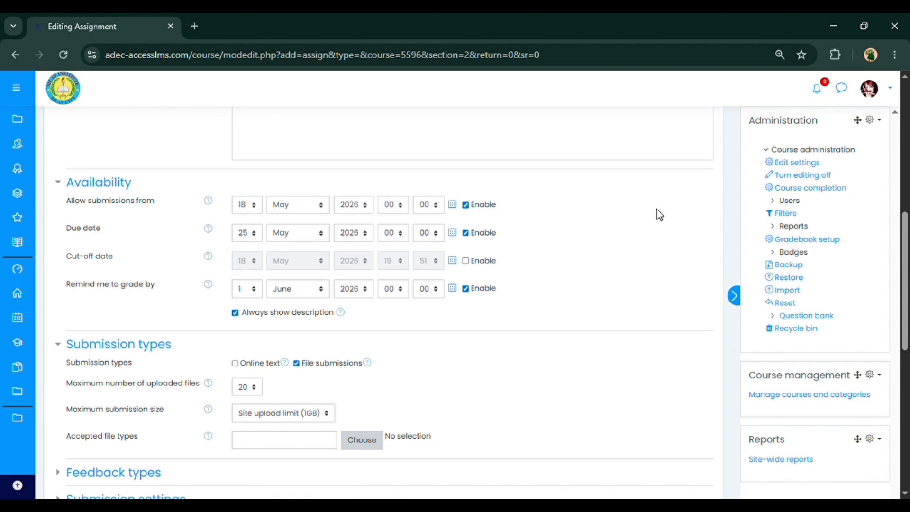
click(249, 209)
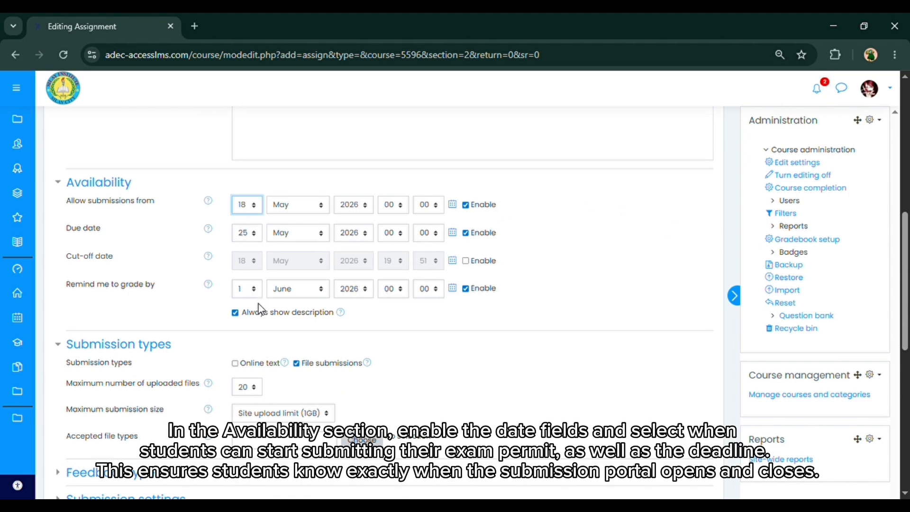
click(251, 449)
click(244, 234)
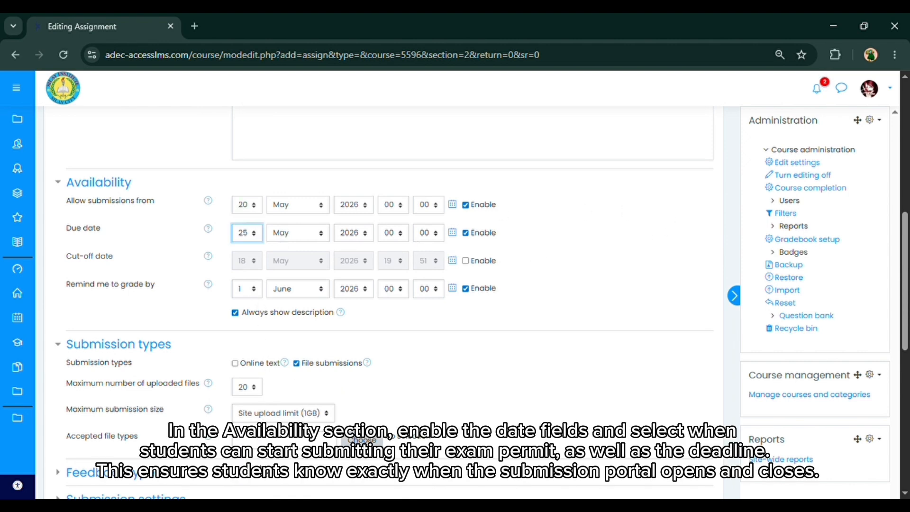
click(252, 342)
Set the submission opening time to 12:00 and the due time to 13:00.
click(393, 205)
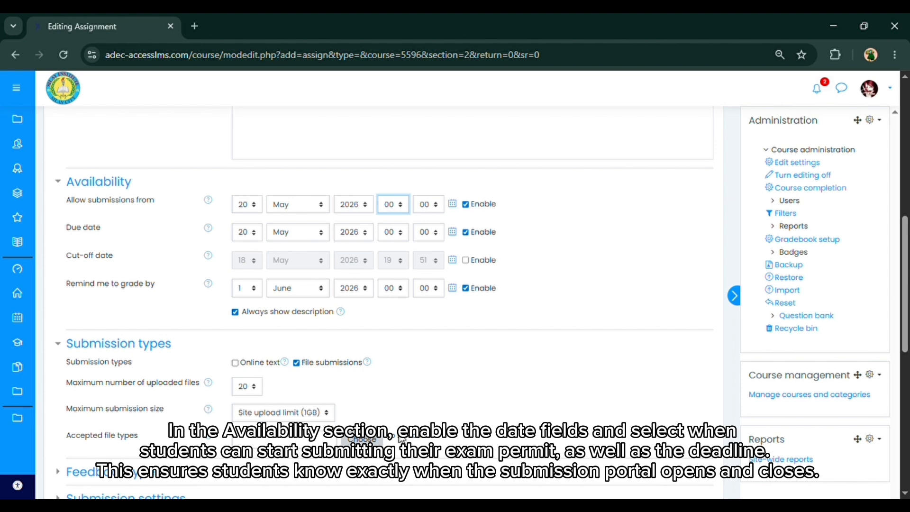
click(393, 350)
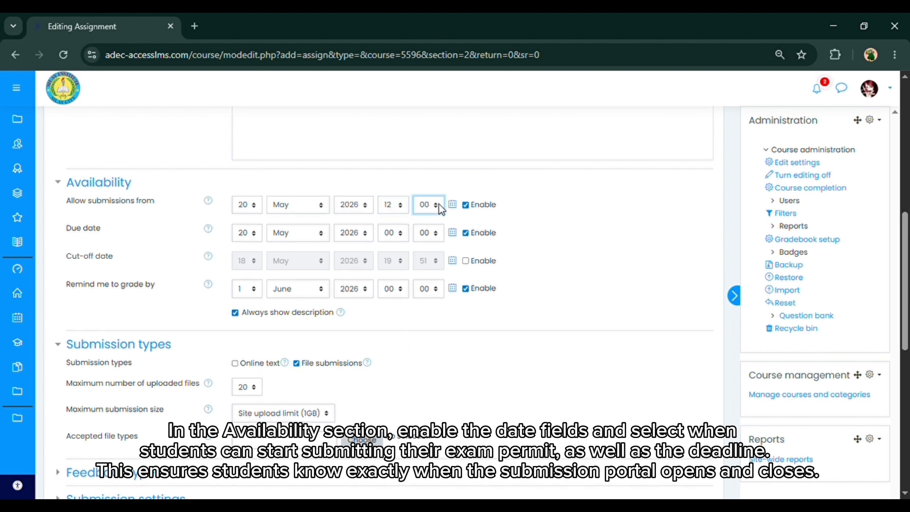
click(393, 233)
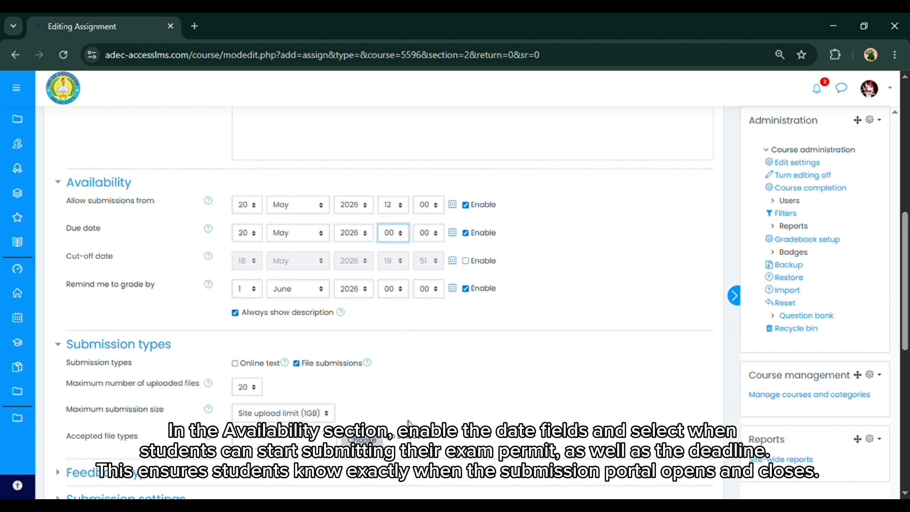
click(389, 327)
click(437, 238)
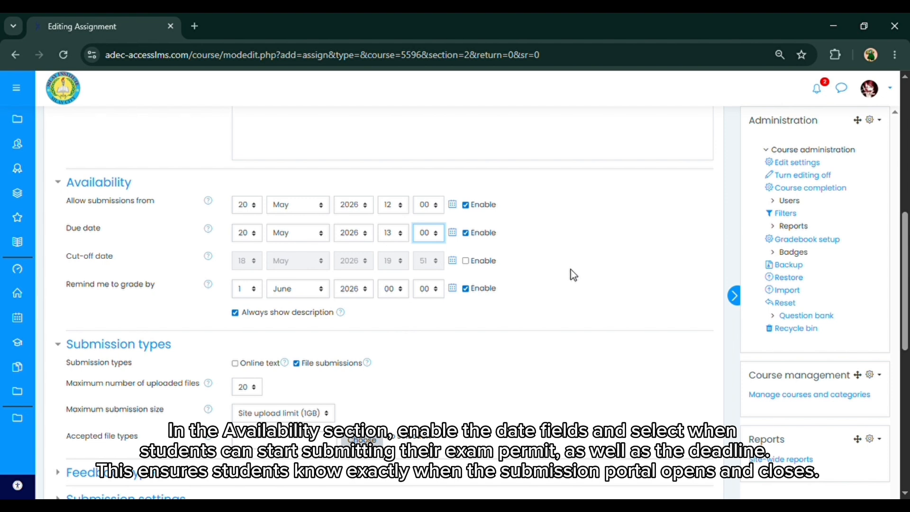
Enable the cut-off date and set it to 20 May 2026 at 13:00.
click(466, 260)
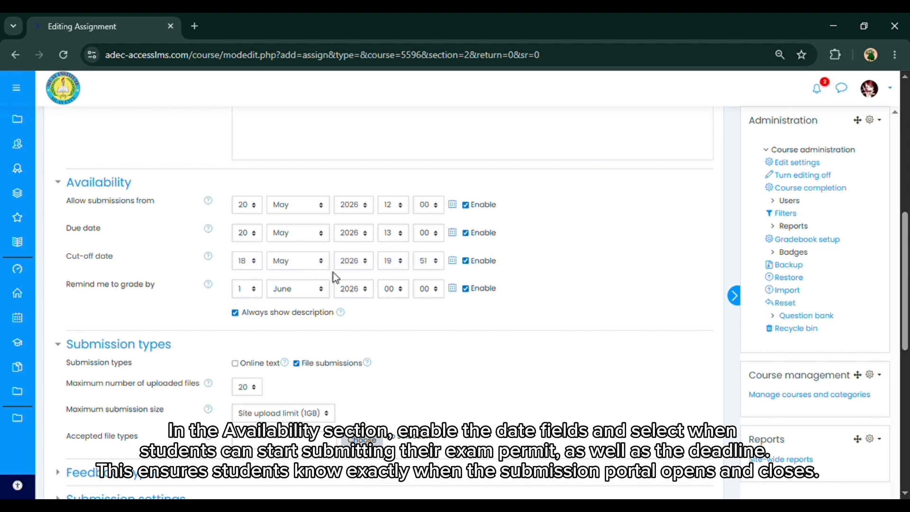
click(258, 263)
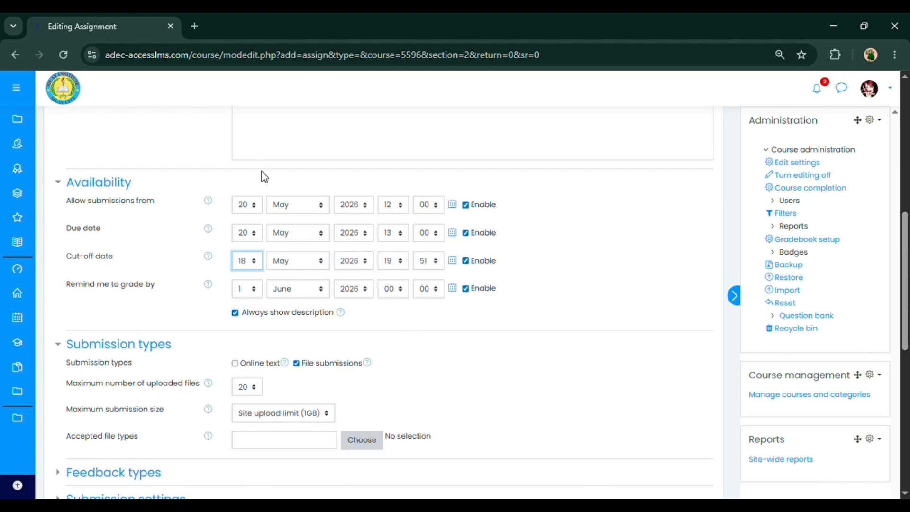
click(248, 188)
click(406, 263)
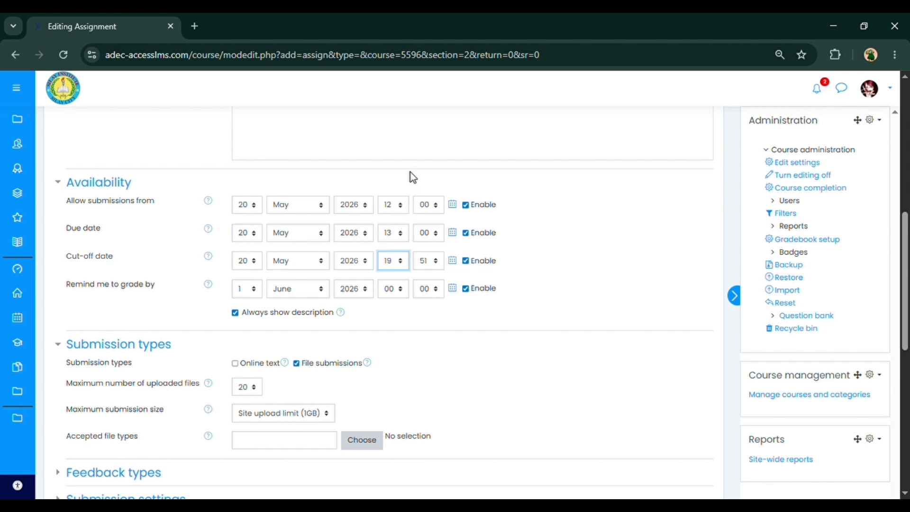
click(422, 262)
click(440, 29)
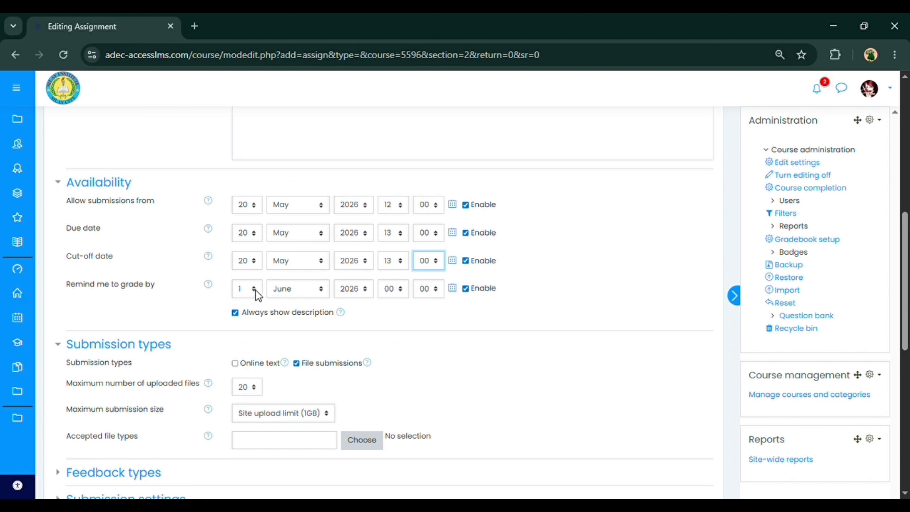
Set the grading reminder date to 21 May 2026.
click(259, 289)
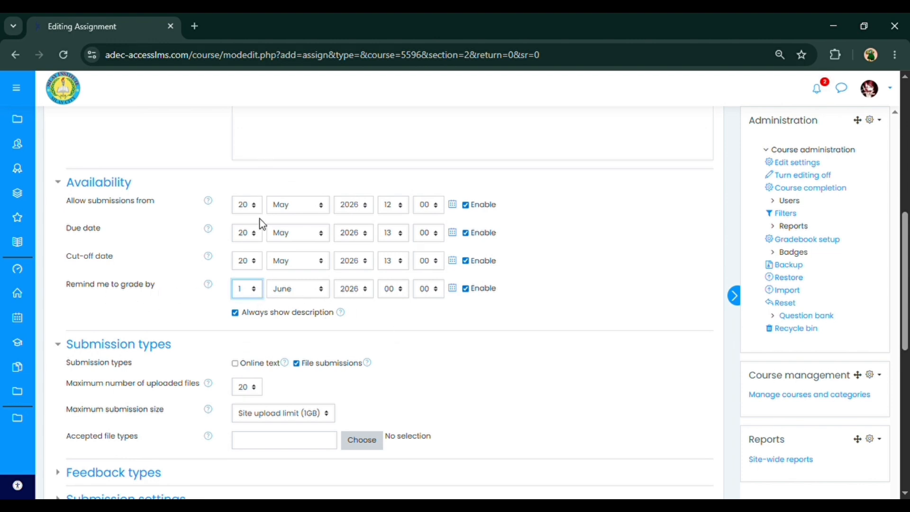
text(21)
click(285, 294)
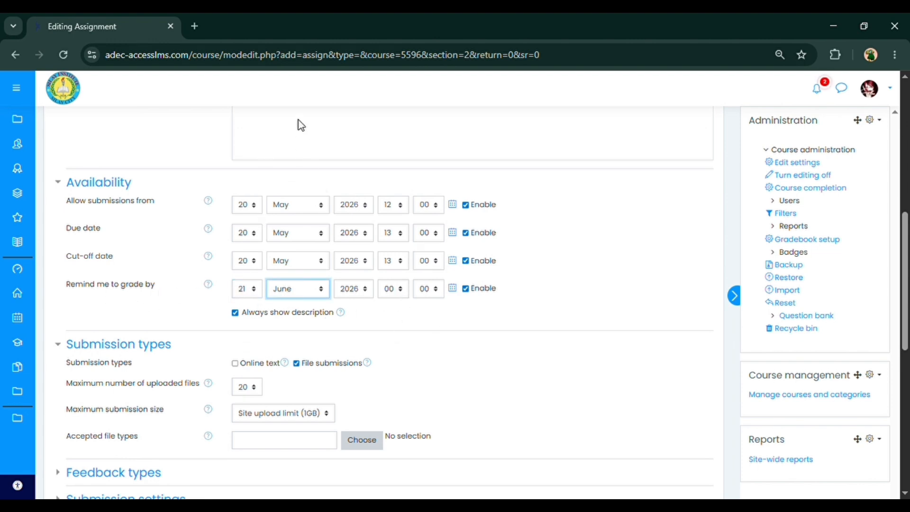
key(Up)
Check the help on the upload limit and set the maximum number of uploaded files to 1.
scroll(521, 292, down, 2)
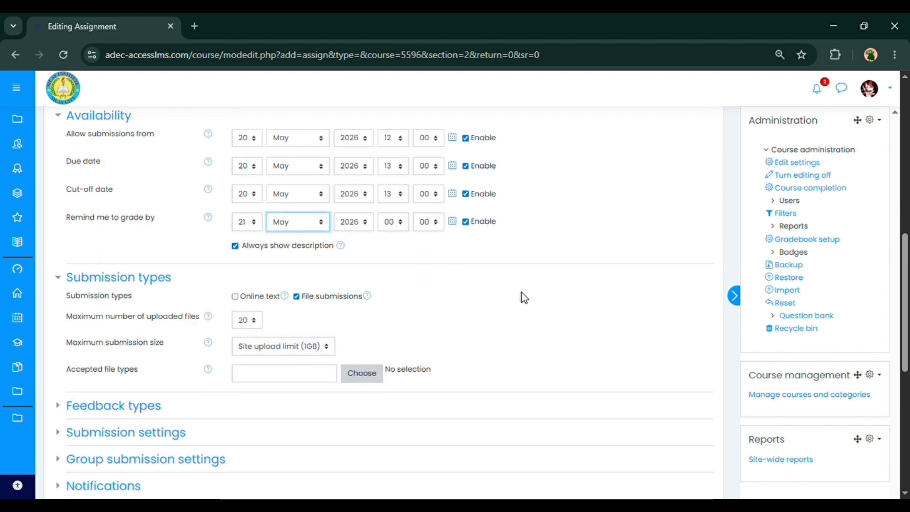
scroll(522, 292, down, 2)
click(210, 251)
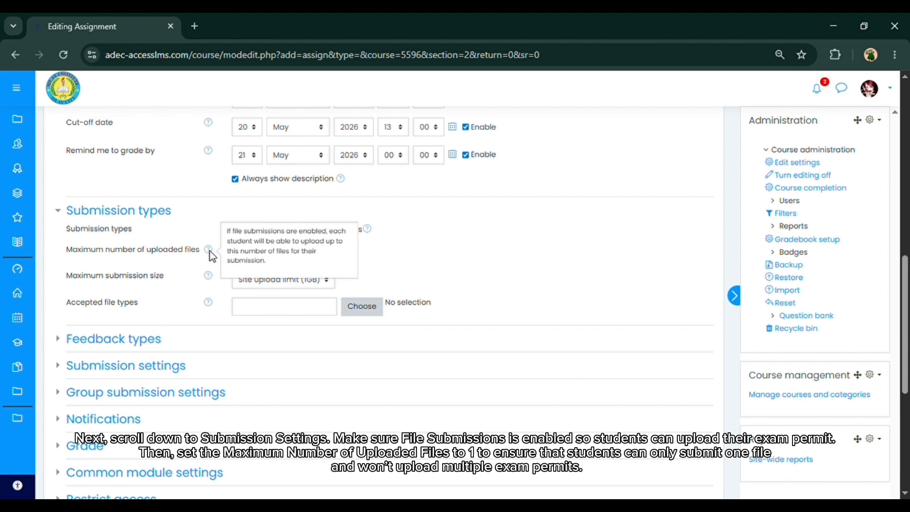
click(424, 258)
click(253, 253)
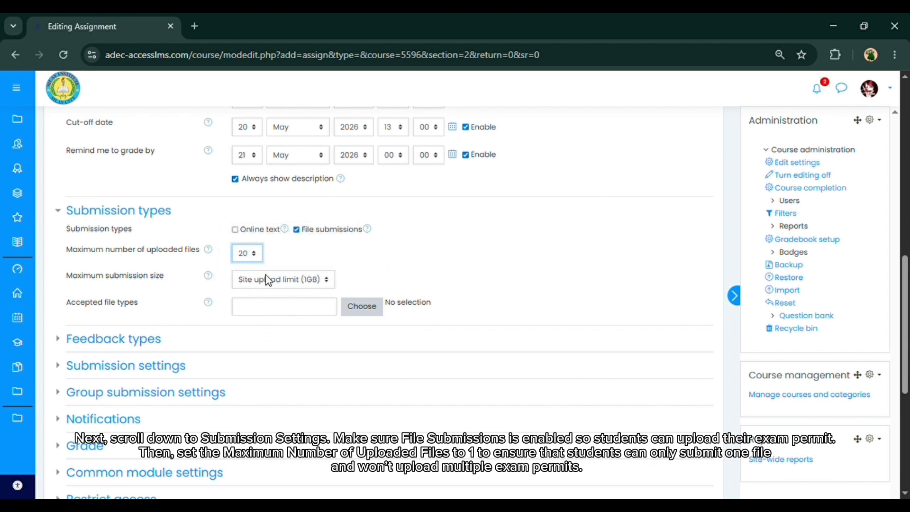
key(1)
key(Tab)
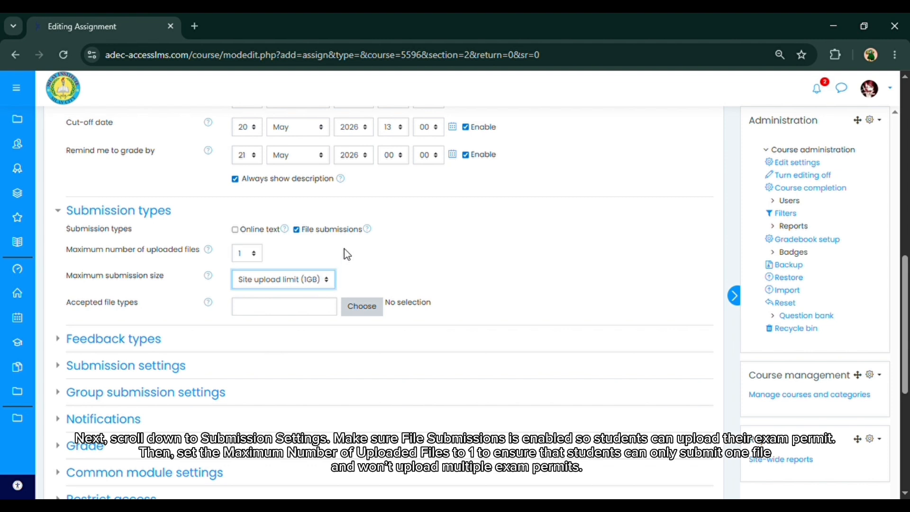
Limit the maximum submission size to 100MB.
triple_click(342, 201)
click(295, 282)
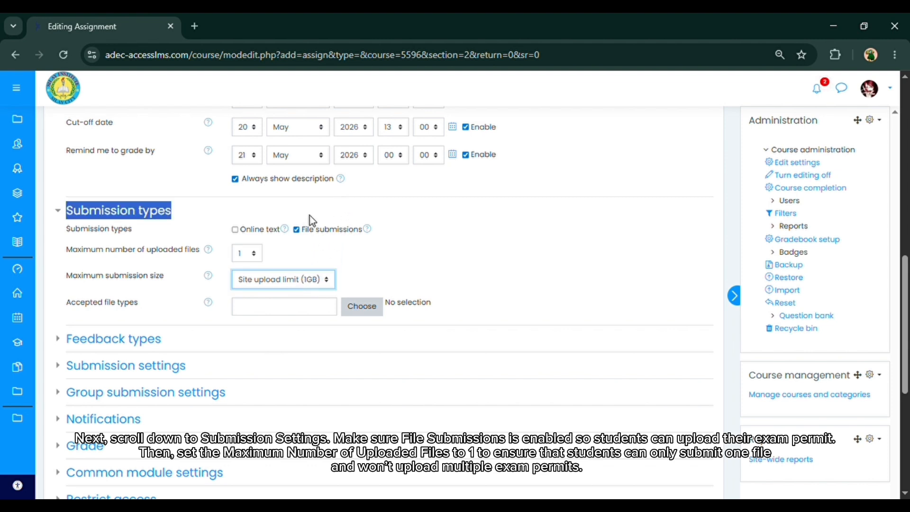
click(310, 97)
Set the accepted file types for submissions to All file types.
scroll(433, 244, down, 1)
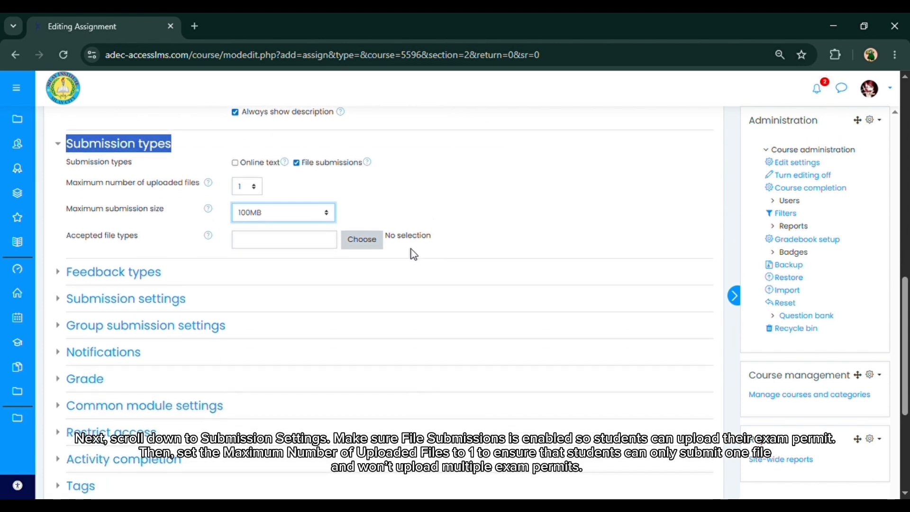
click(363, 248)
click(309, 132)
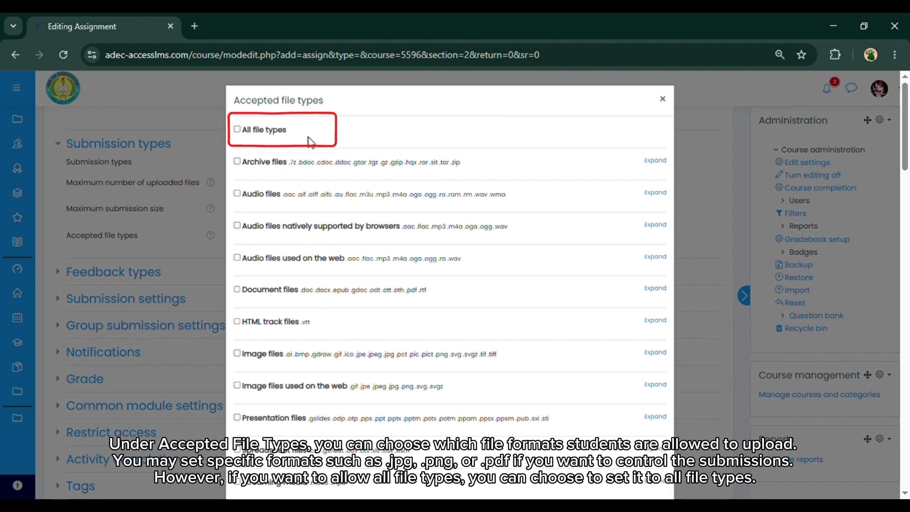
click(252, 132)
click(603, 184)
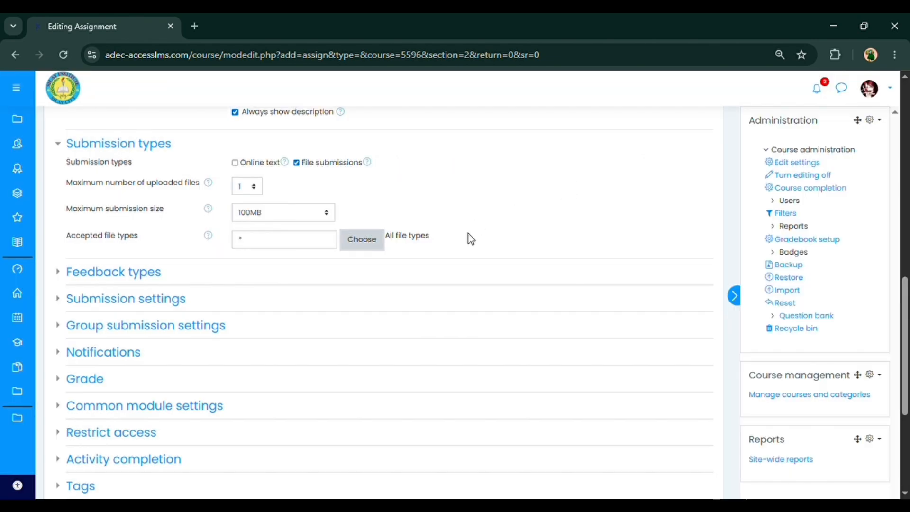
In the submission settings, require students to click the submit button and to accept the submission statement, both set to Yes.
scroll(471, 239, down, 2)
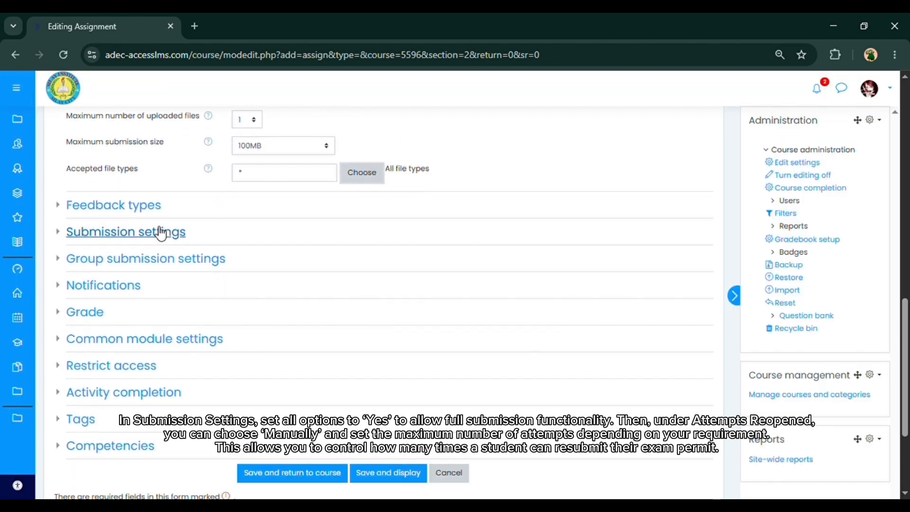
click(162, 234)
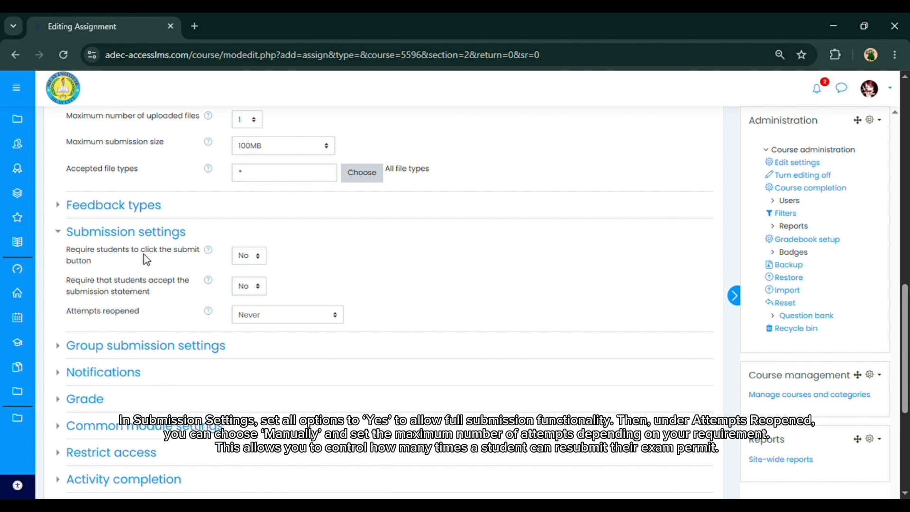
click(256, 256)
click(253, 287)
click(250, 285)
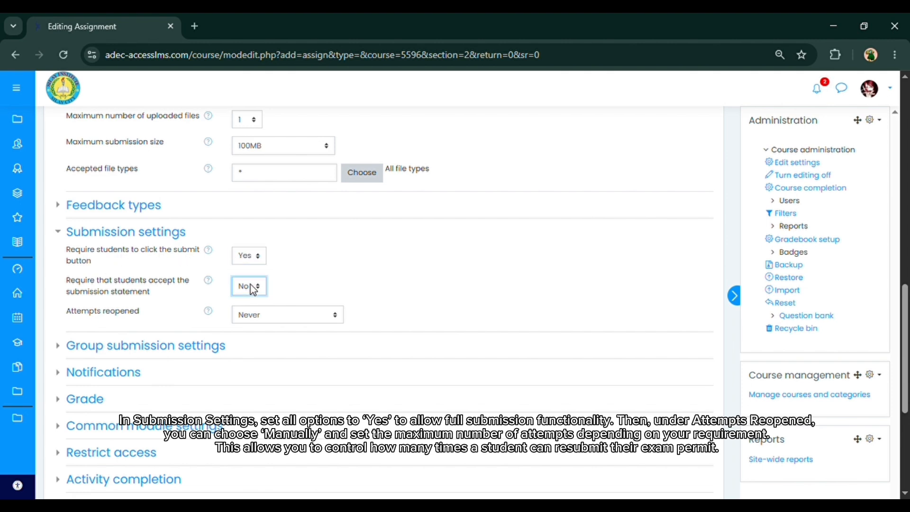
click(255, 327)
Set attempts to be reopened Manually and limit the maximum attempts to 1.
scroll(417, 316, down, 2)
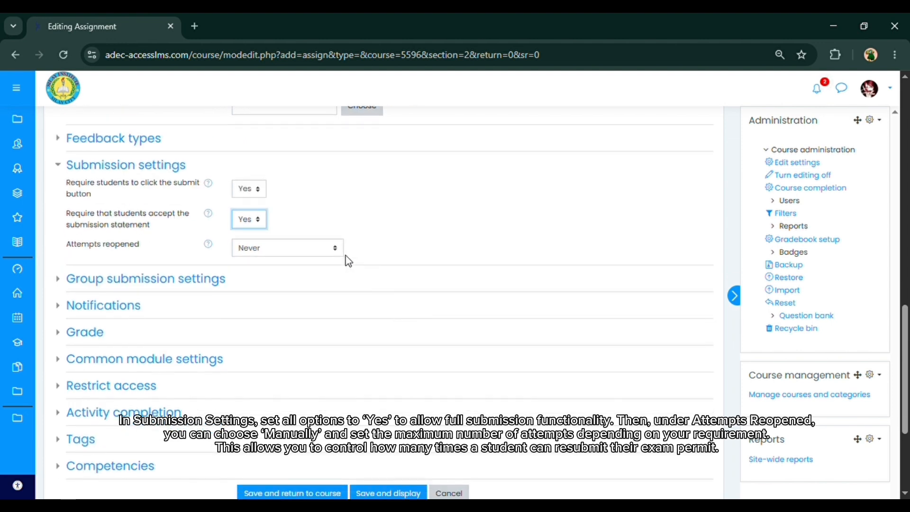
key(Tab)
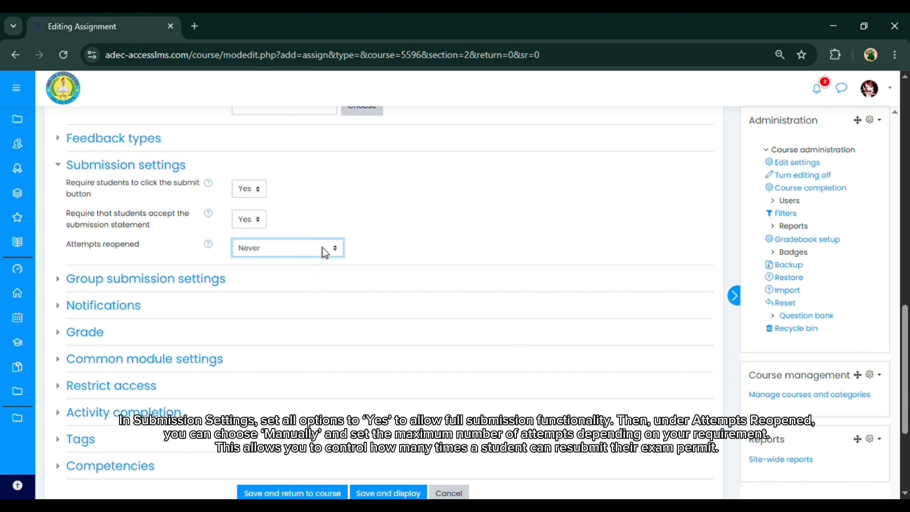
key(Down)
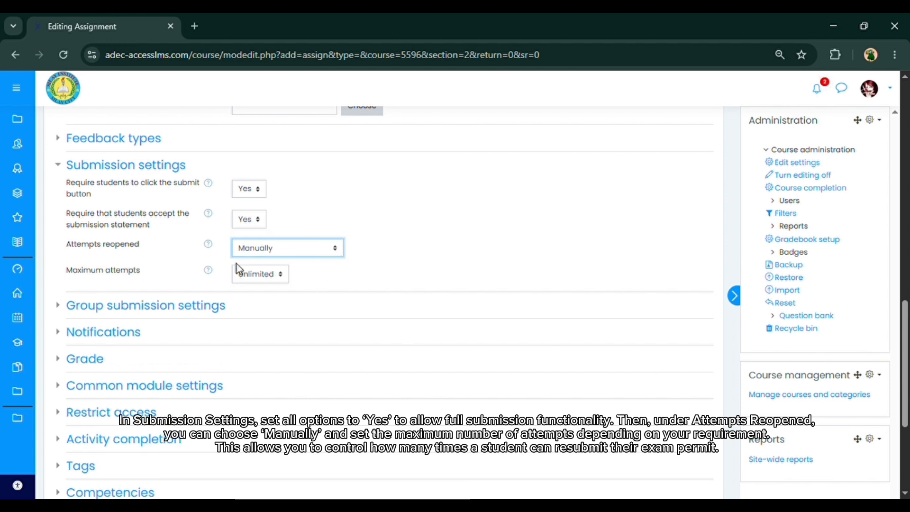
key(Tab)
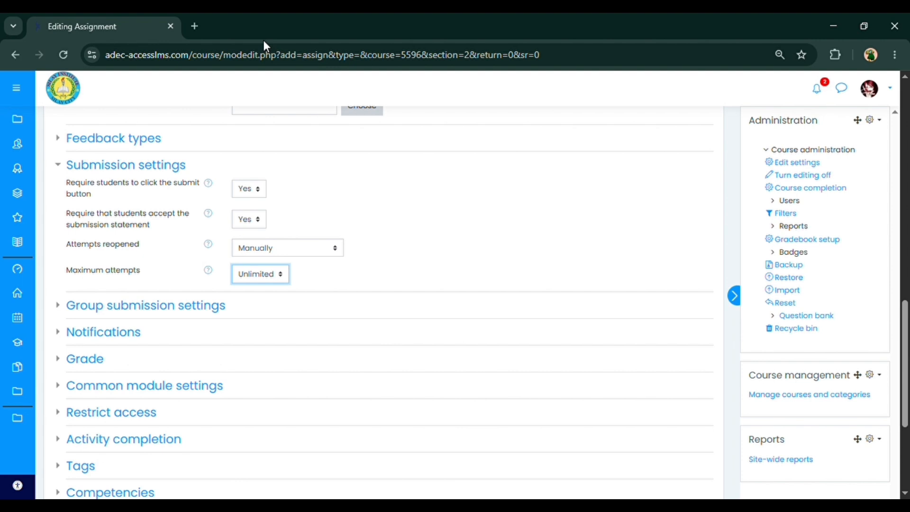
key(Down)
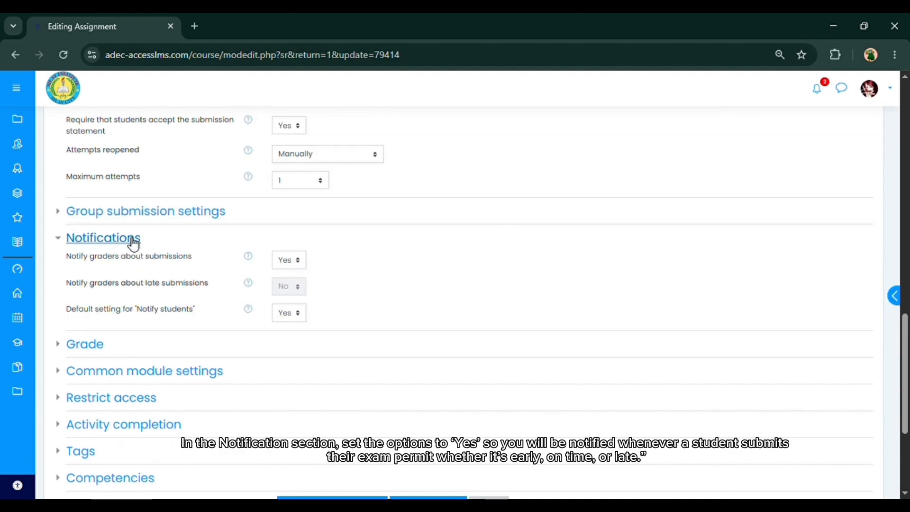
Set the notification to graders about submissions to Yes, and save and display the assignment.
click(286, 265)
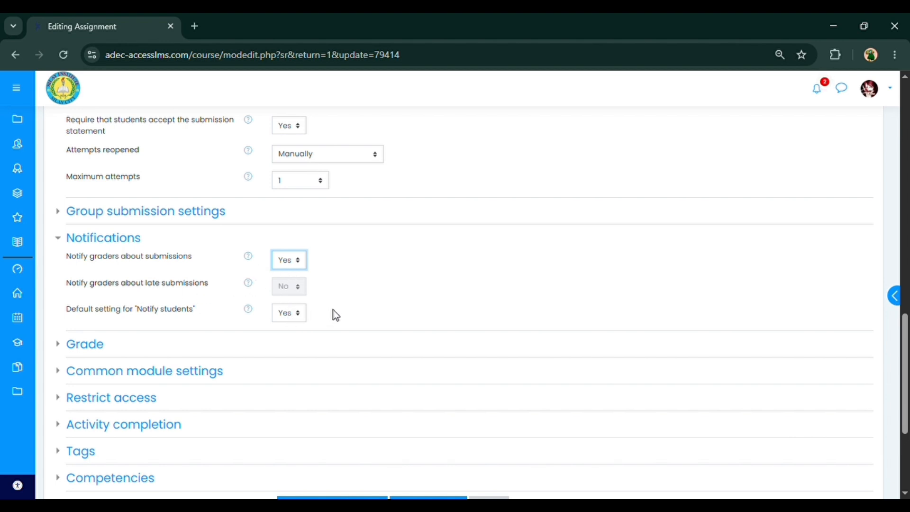
scroll(365, 294, down, 2)
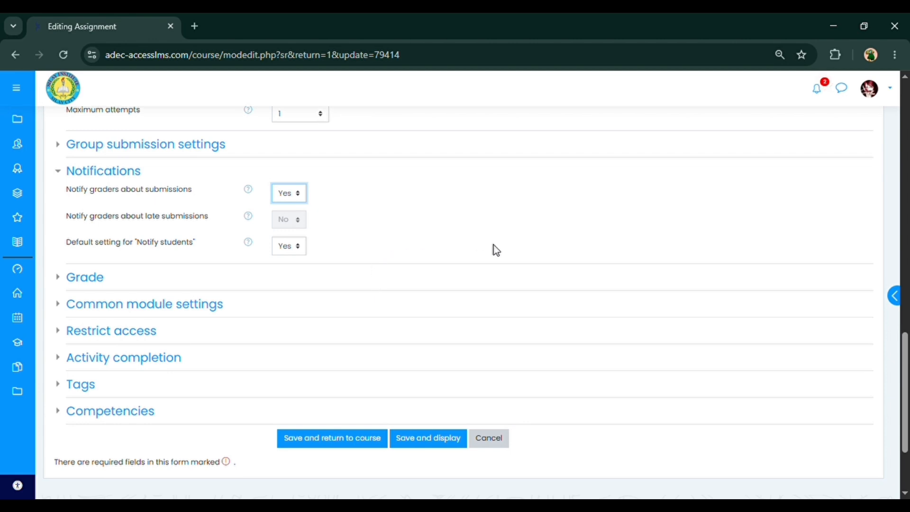
click(445, 438)
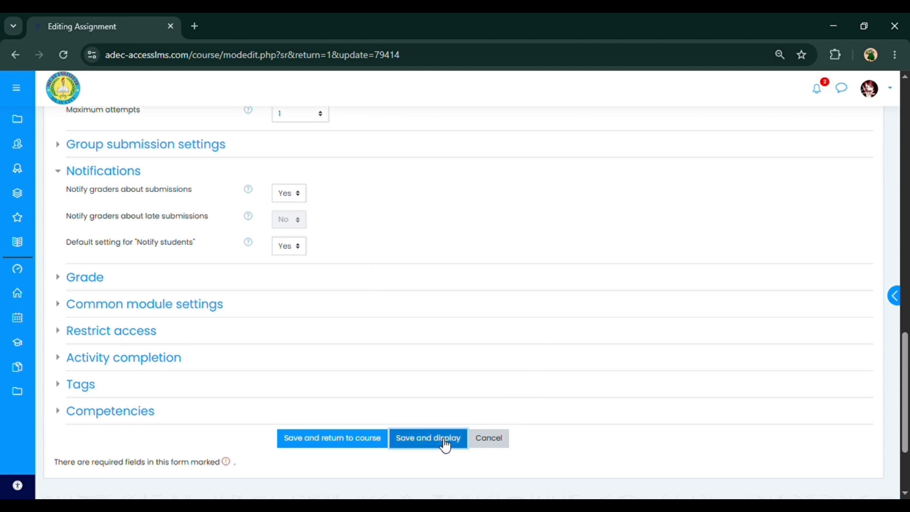
click(445, 439)
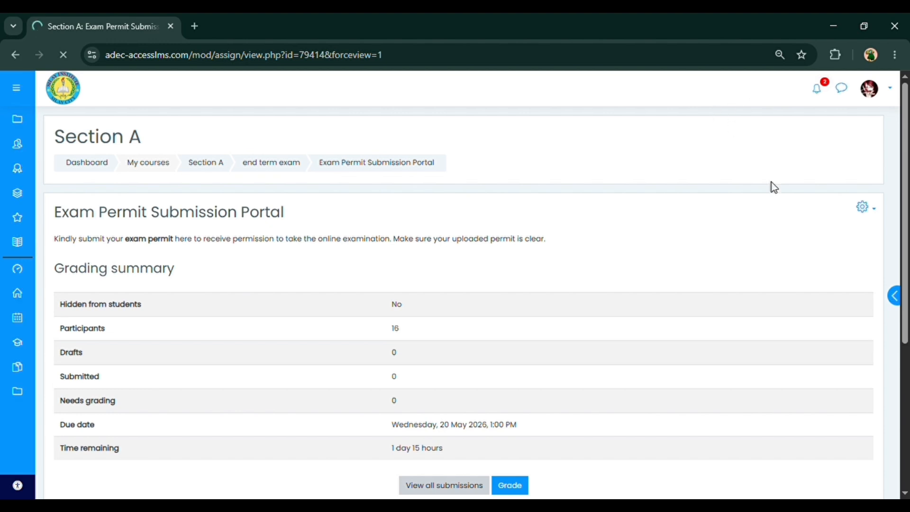
Open the settings of the Endterm Final Exam quiz in the End Term Exam section for editing.
scroll(782, 180, down, 3)
scroll(780, 175, up, 1)
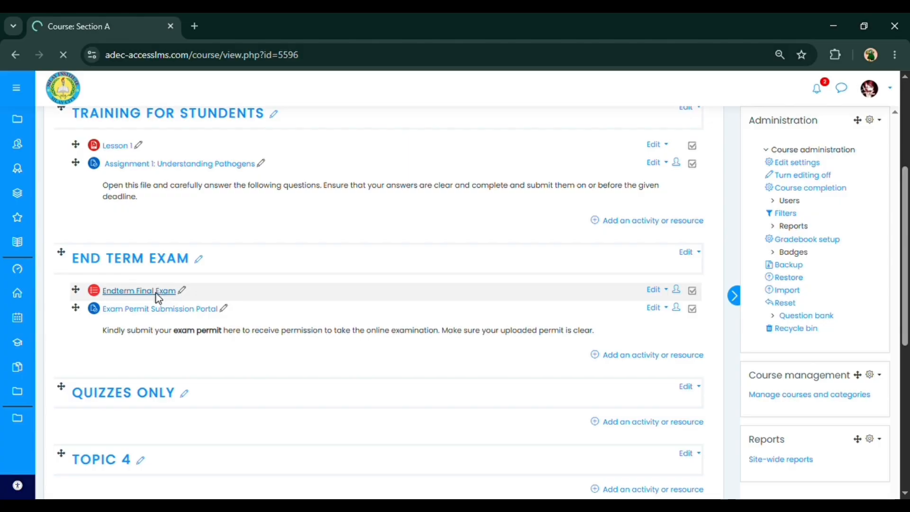
click(158, 294)
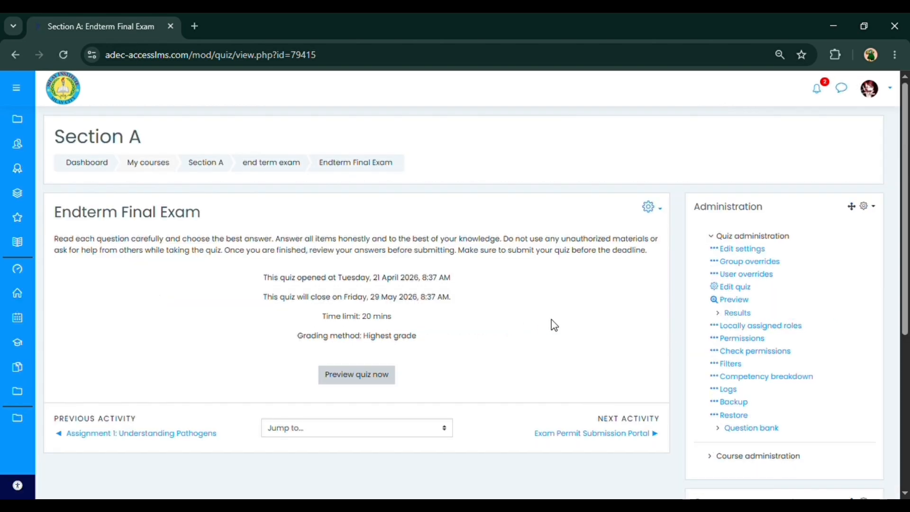
click(765, 254)
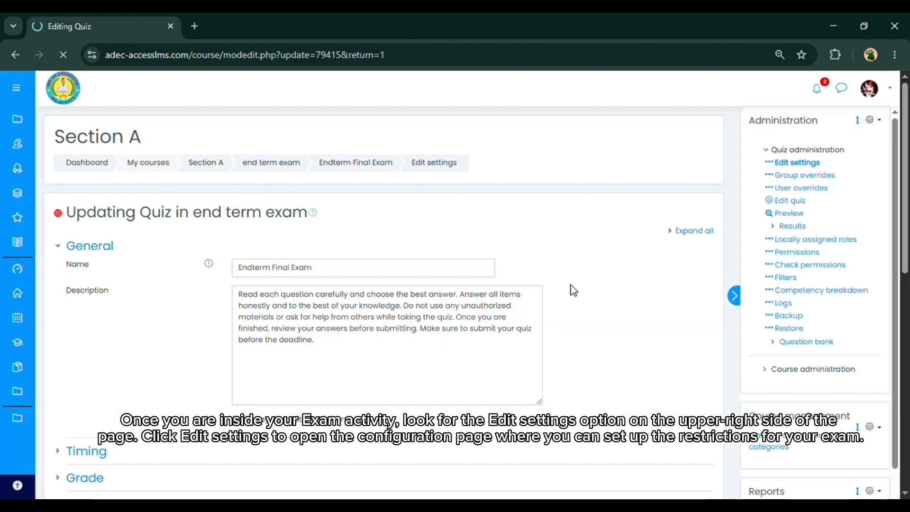
Enable displaying the quiz description on the course page.
scroll(562, 305, down, 3)
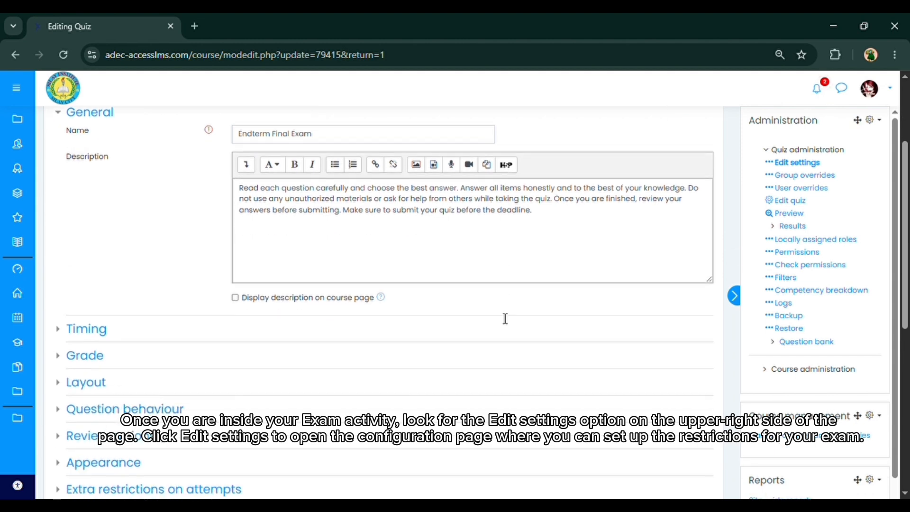
scroll(337, 314, down, 2)
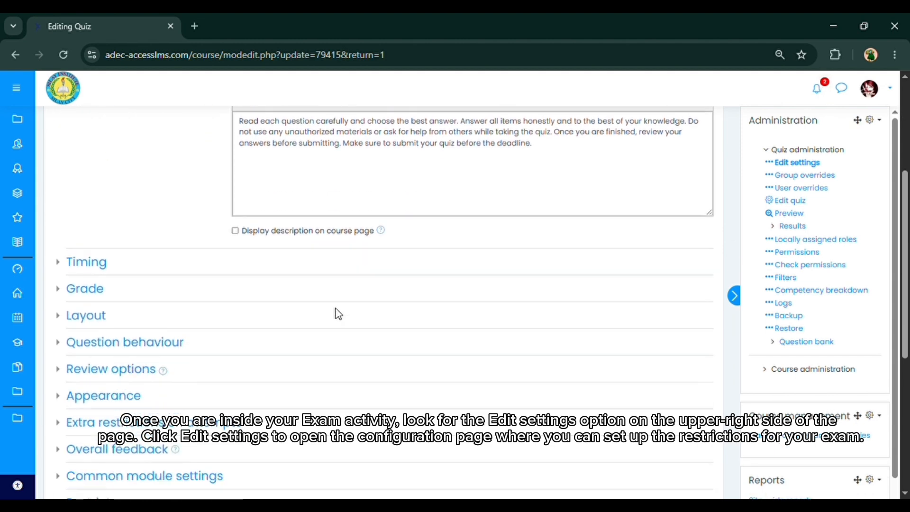
scroll(337, 312, up, 2)
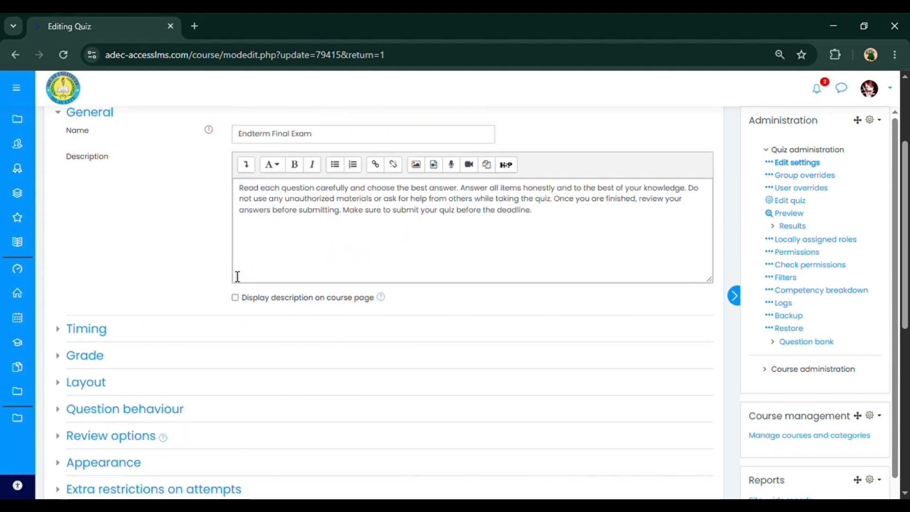
click(234, 298)
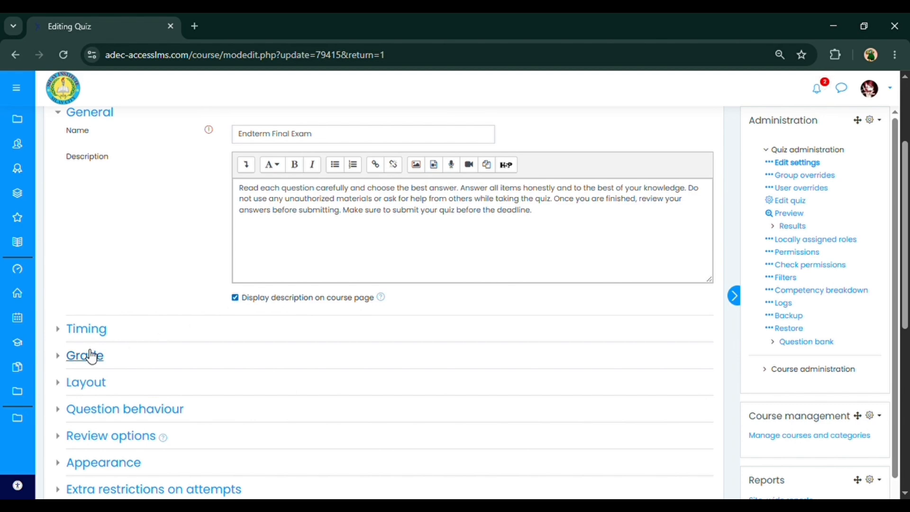
Check the quiz's timing settings and set the attempts allowed to 1.
click(90, 330)
scroll(144, 325, down, 2)
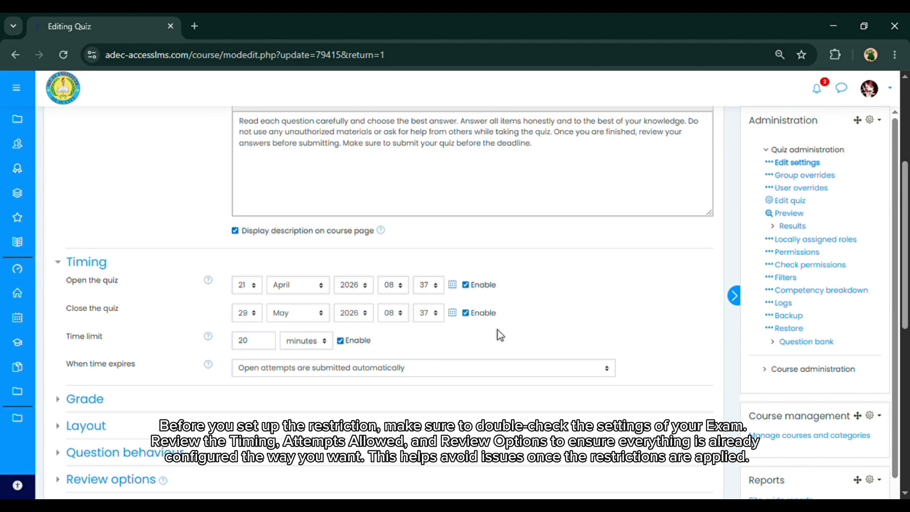
scroll(498, 330, down, 2)
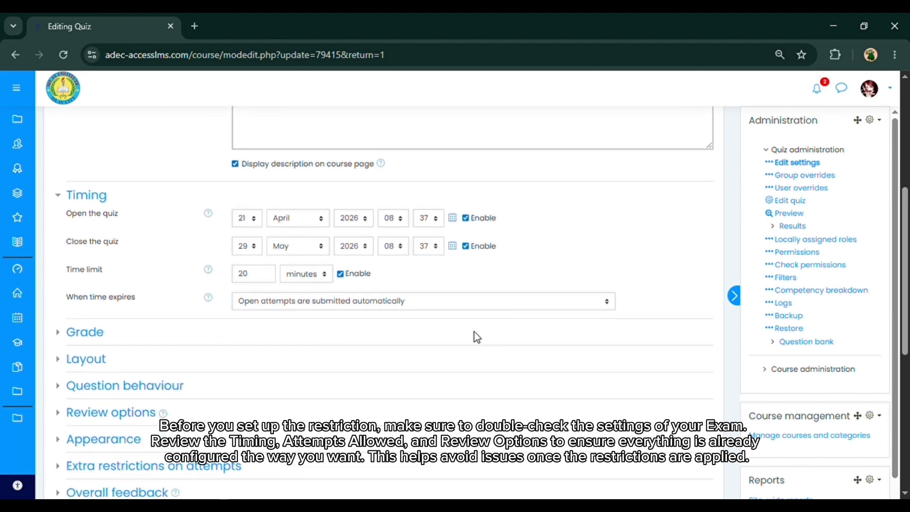
click(89, 334)
scroll(332, 348, down, 2)
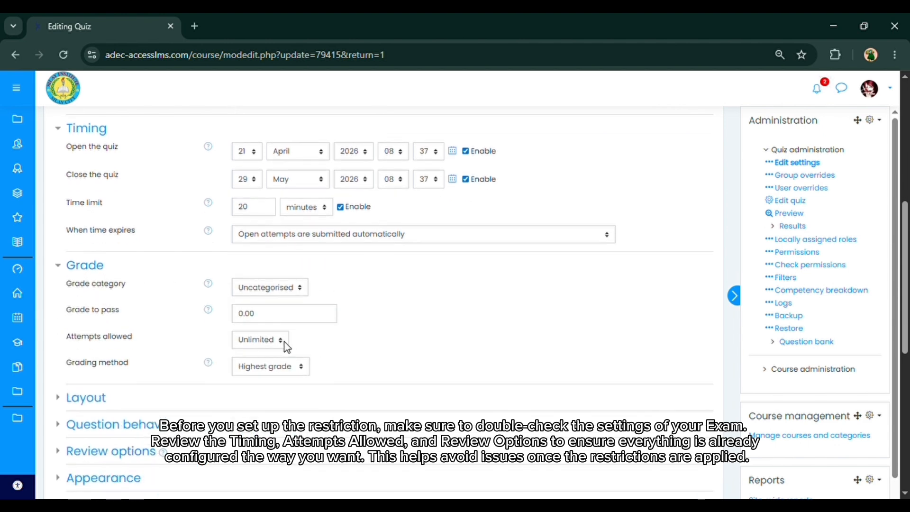
click(273, 348)
click(256, 185)
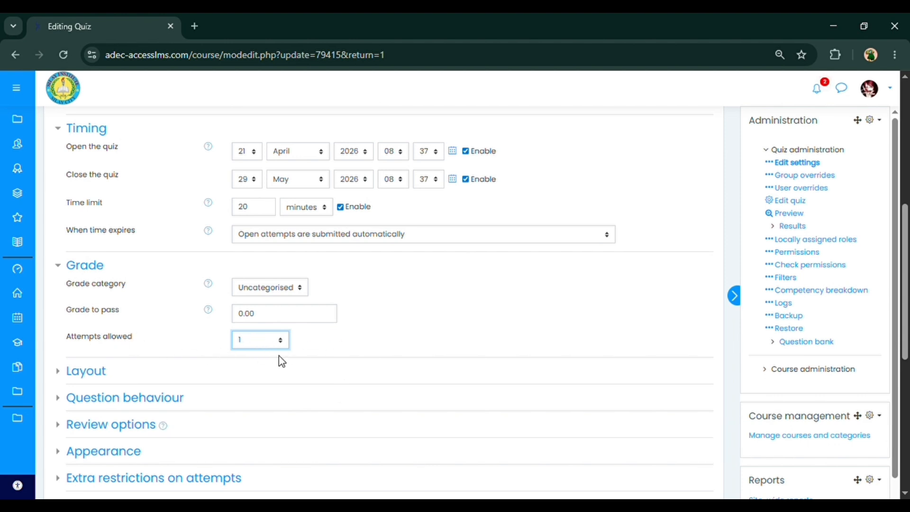
Check the quiz's question behaviour and review options.
scroll(354, 372, down, 2)
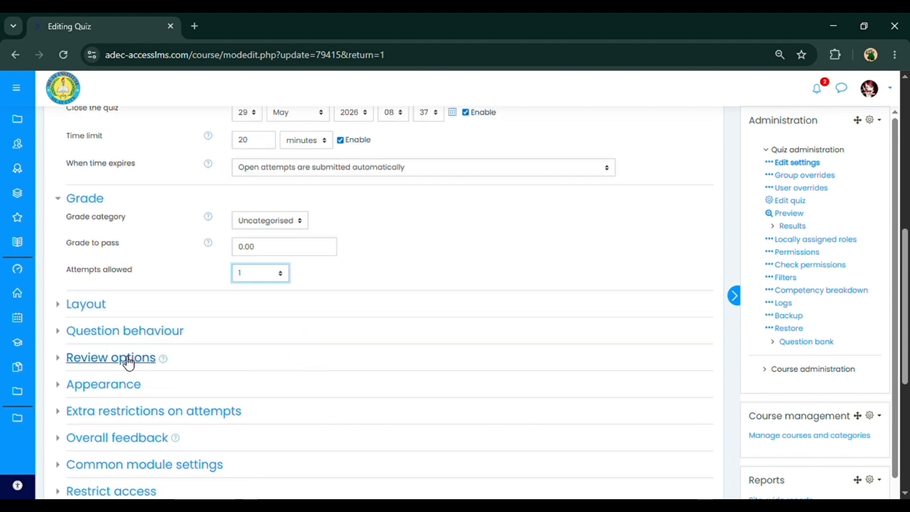
click(135, 332)
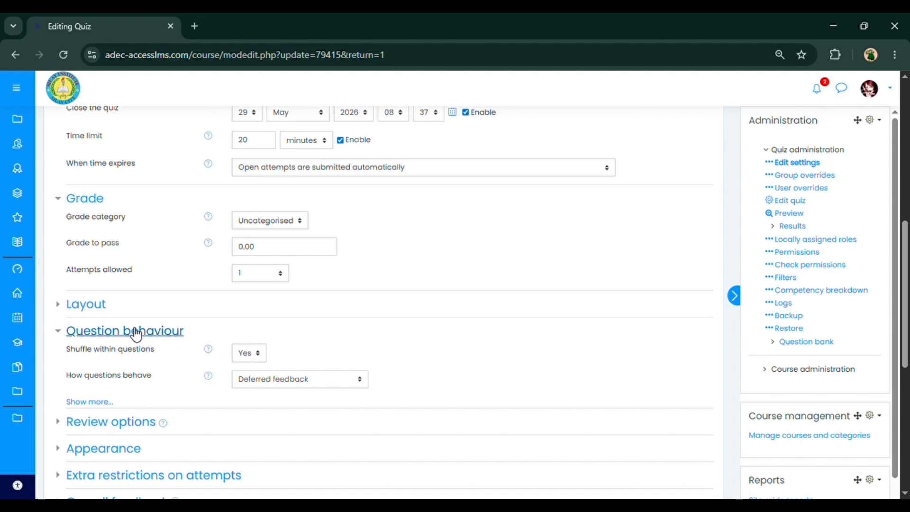
click(135, 332)
click(146, 358)
scroll(397, 330, down, 1)
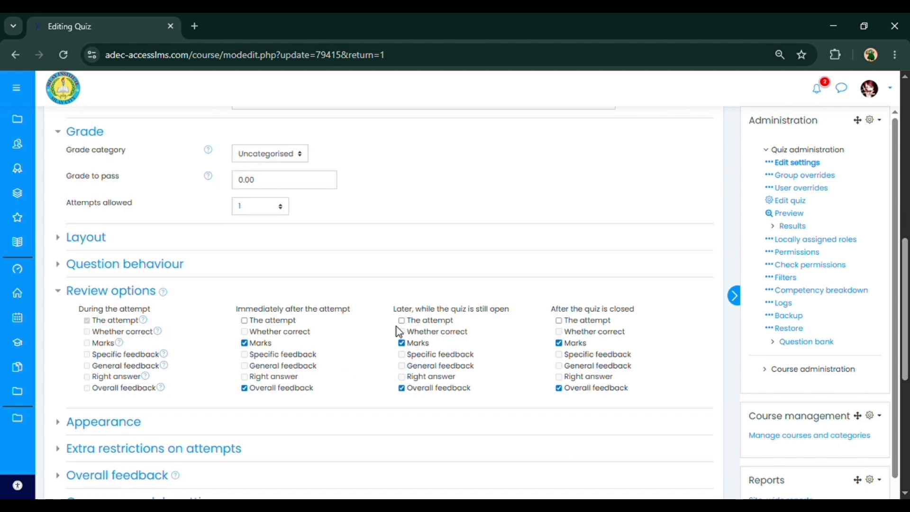
scroll(530, 376, down, 2)
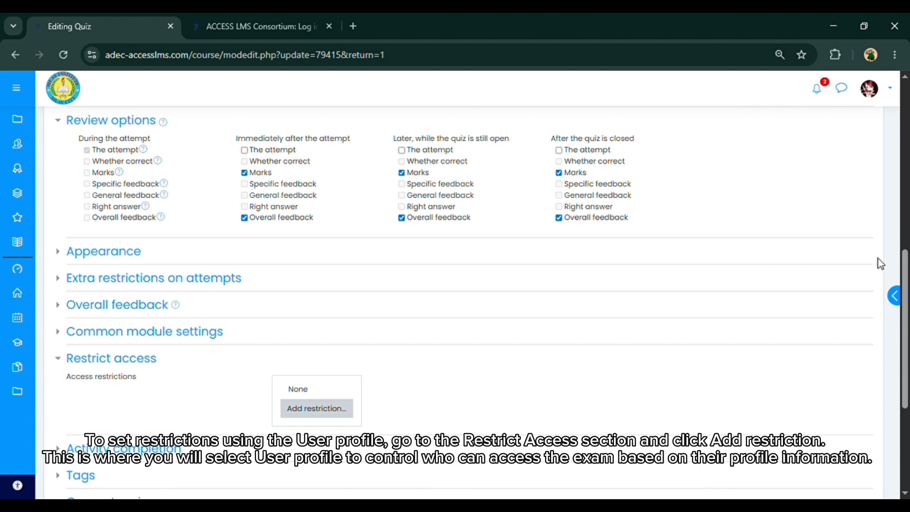
Add a user profile access restriction requiring Surname to be equal to a permitted student's surname.
scroll(906, 313, down, 3)
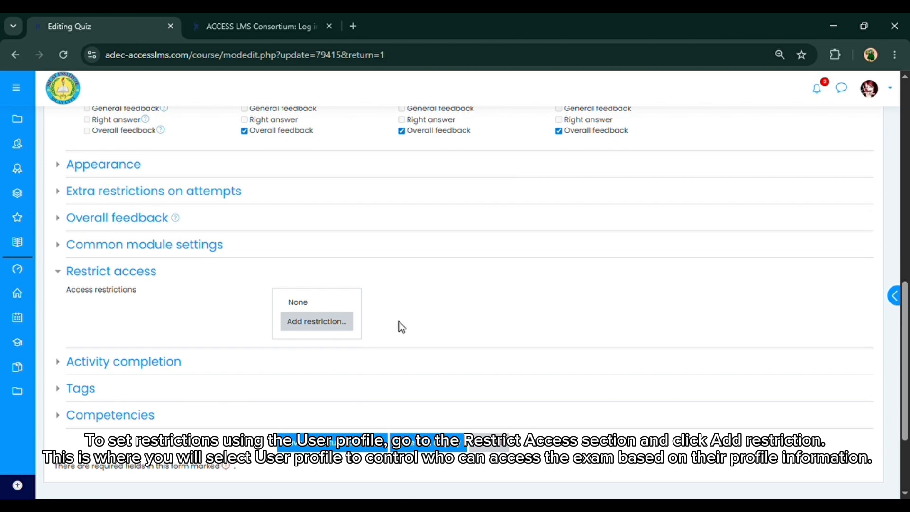
click(348, 326)
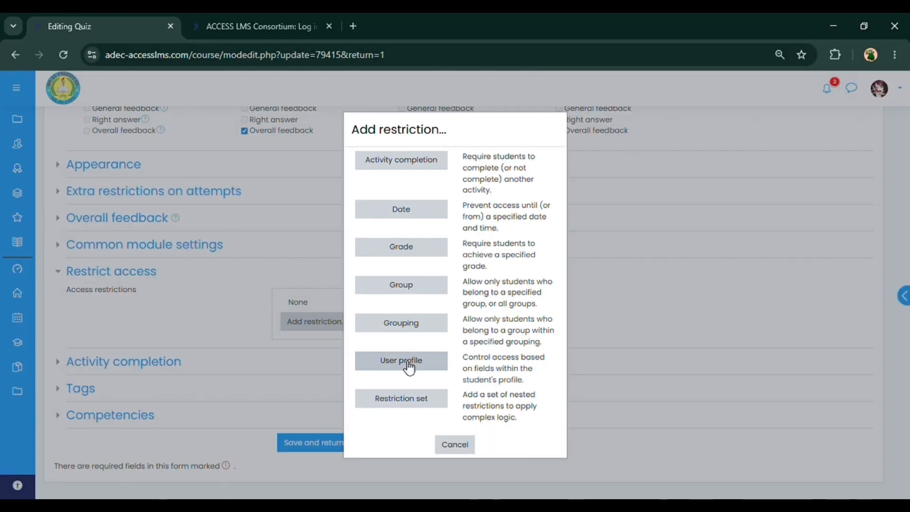
click(402, 361)
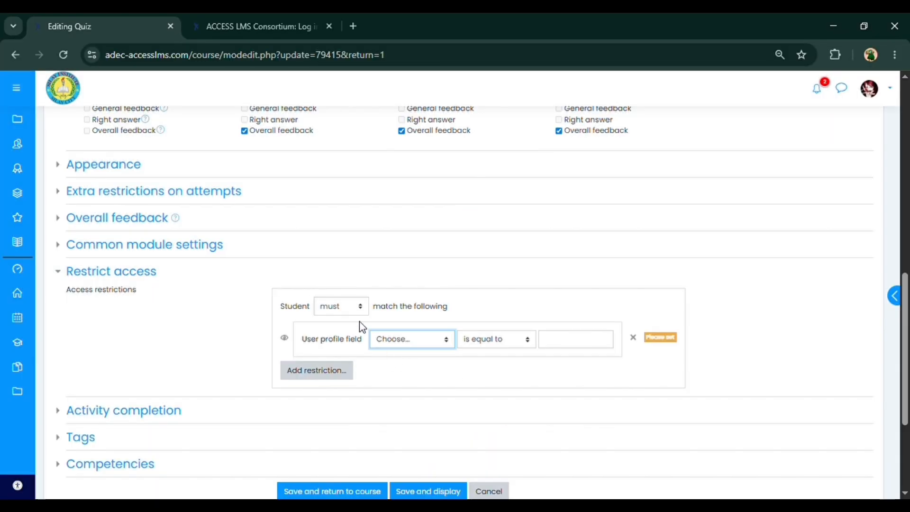
click(353, 308)
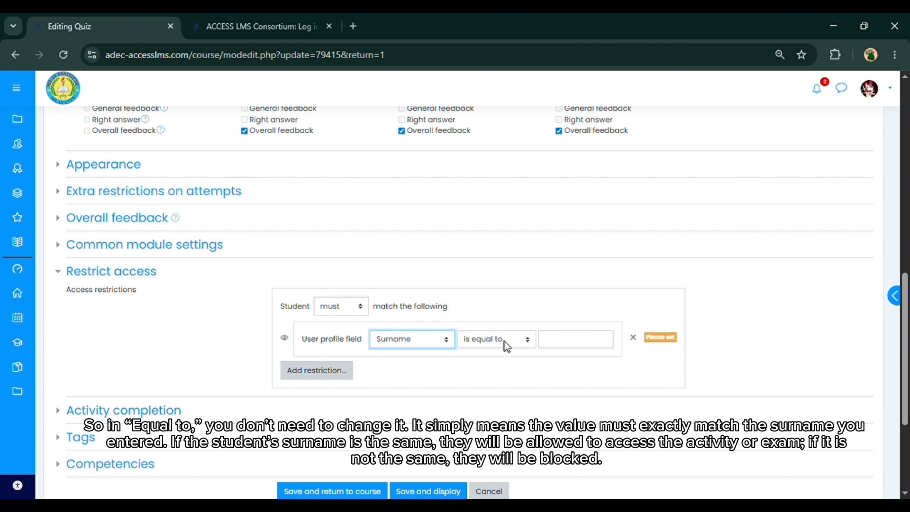
click(565, 347)
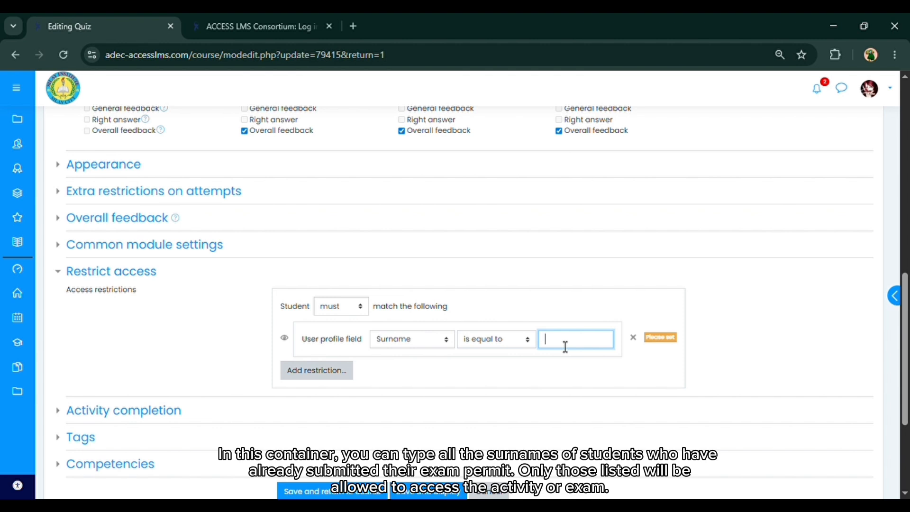
text(Guarin)
Add a second user profile restriction requiring Surname to be equal to another permitted student's surname.
click(327, 376)
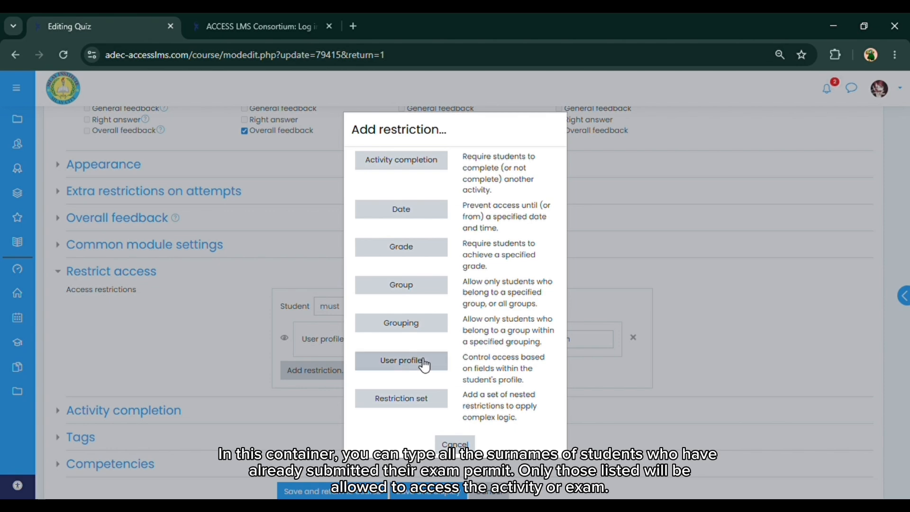
click(434, 363)
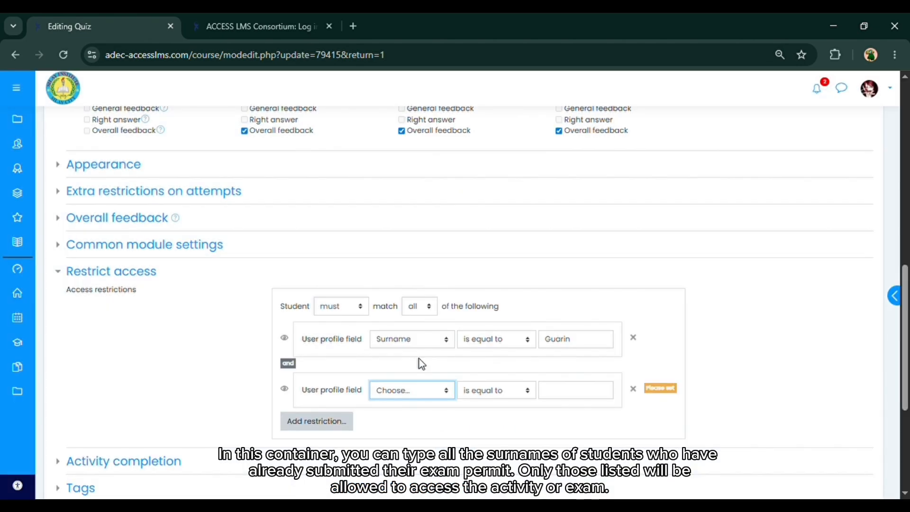
click(437, 398)
click(433, 305)
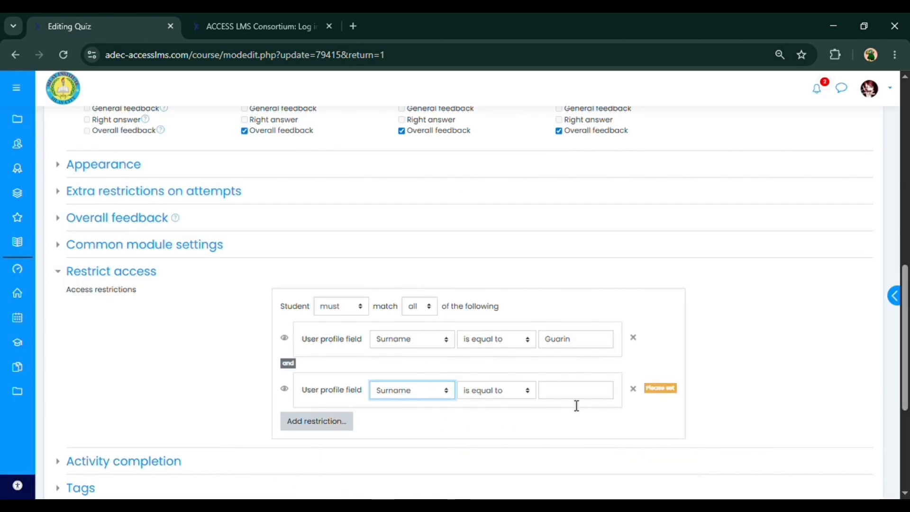
click(597, 400)
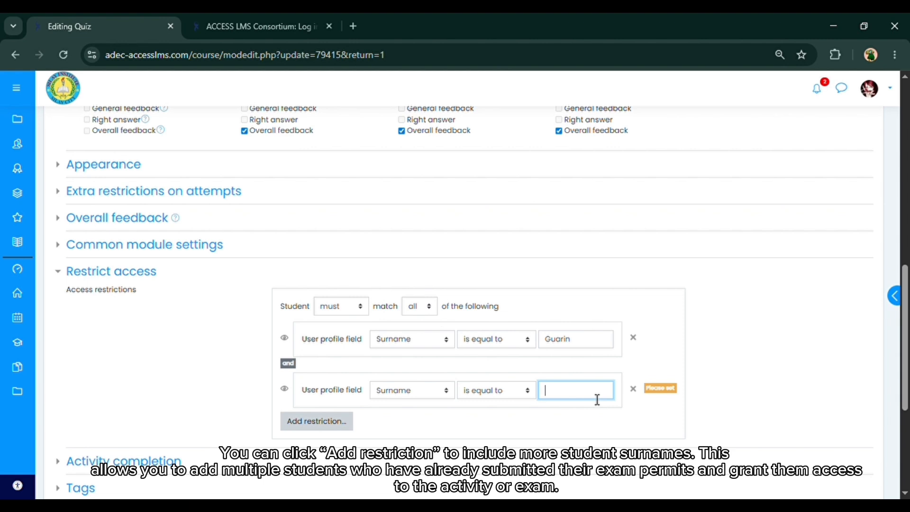
text(Dela Cruz)
Add a third user profile restriction with Surname is equal to and enter the next permitted student's surname.
scroll(907, 366, down, 1)
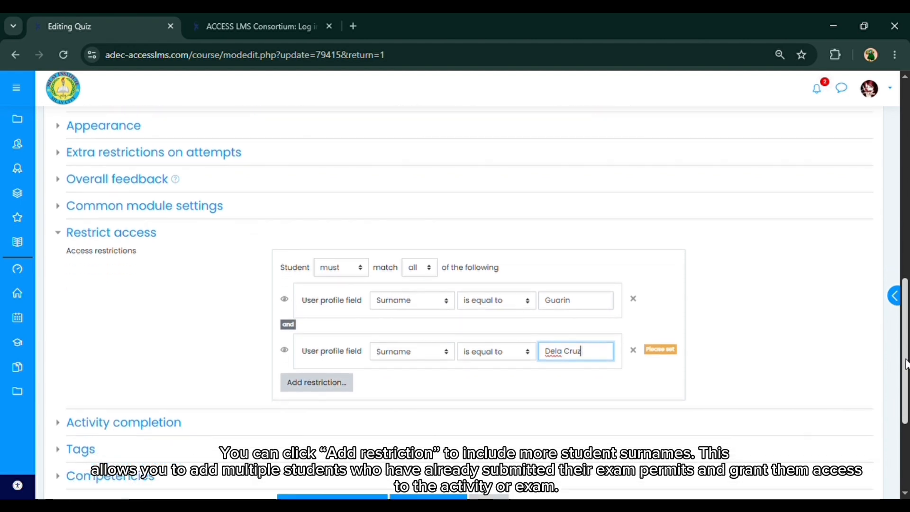
click(334, 367)
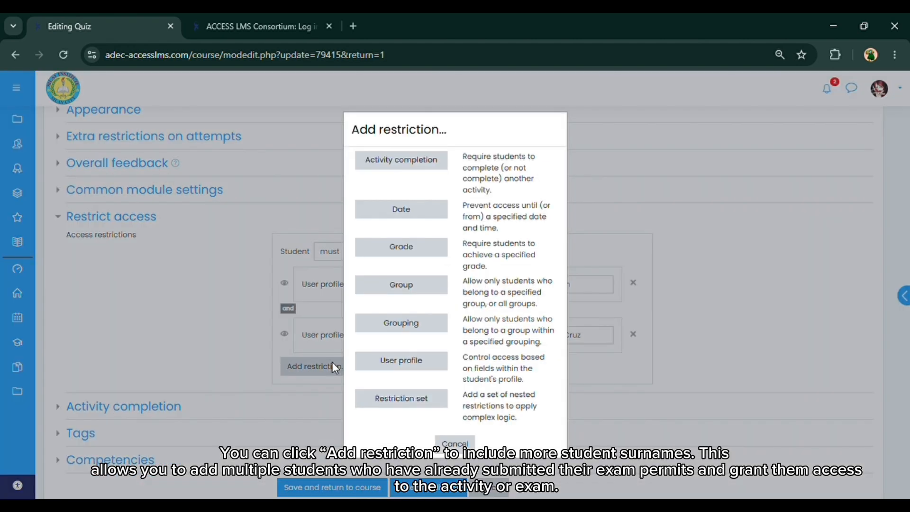
click(425, 362)
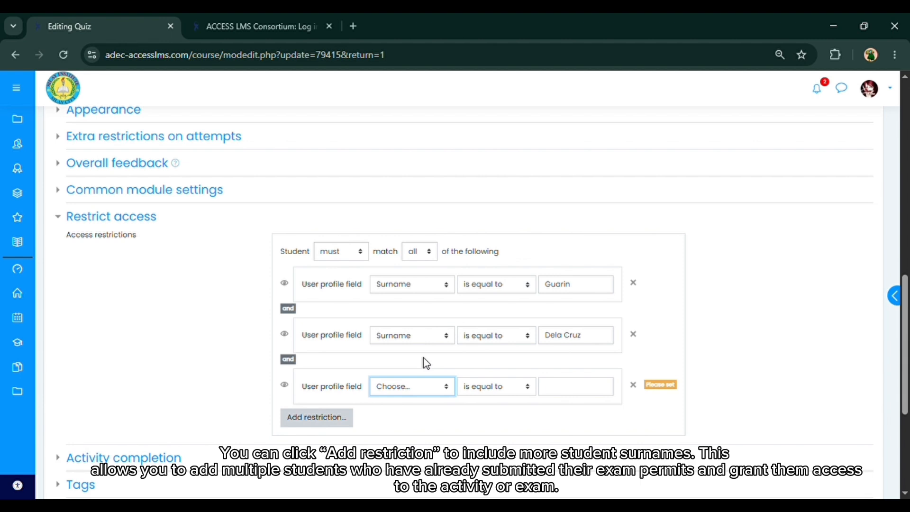
click(418, 391)
click(406, 308)
click(571, 395)
text(T)
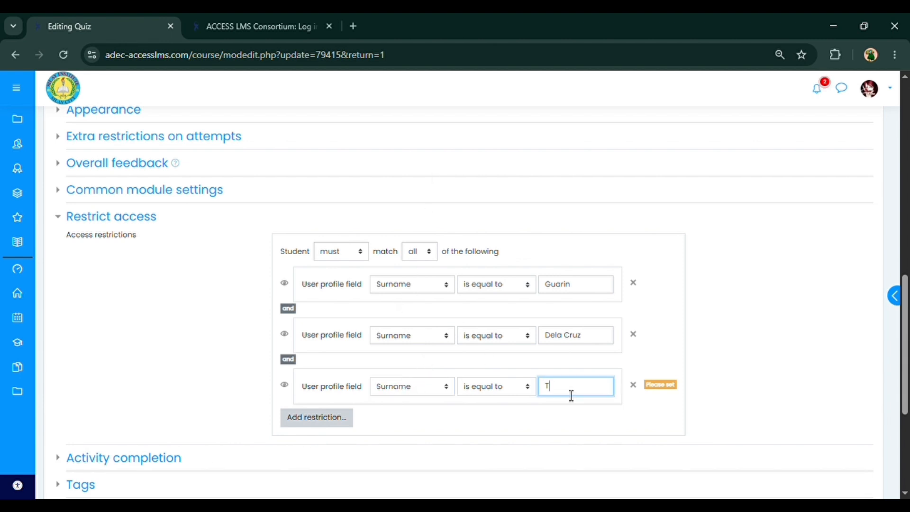
text(olentino)
Add a fourth user profile restriction with Surname is equal to and enter another permitted student's surname.
click(327, 418)
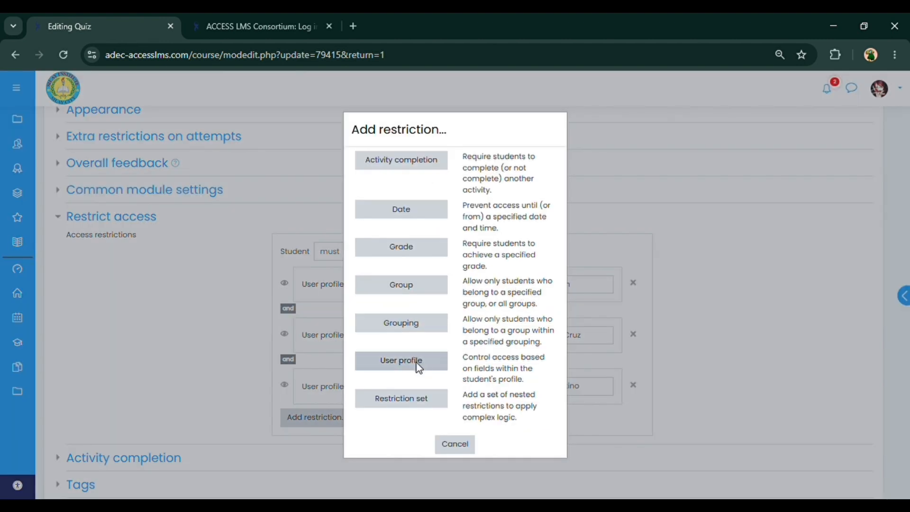
click(419, 368)
click(407, 443)
click(417, 357)
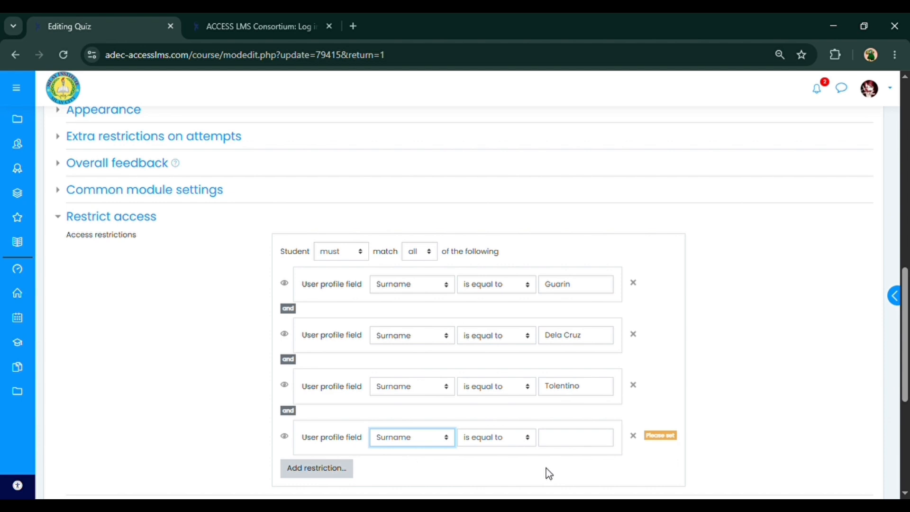
click(590, 445)
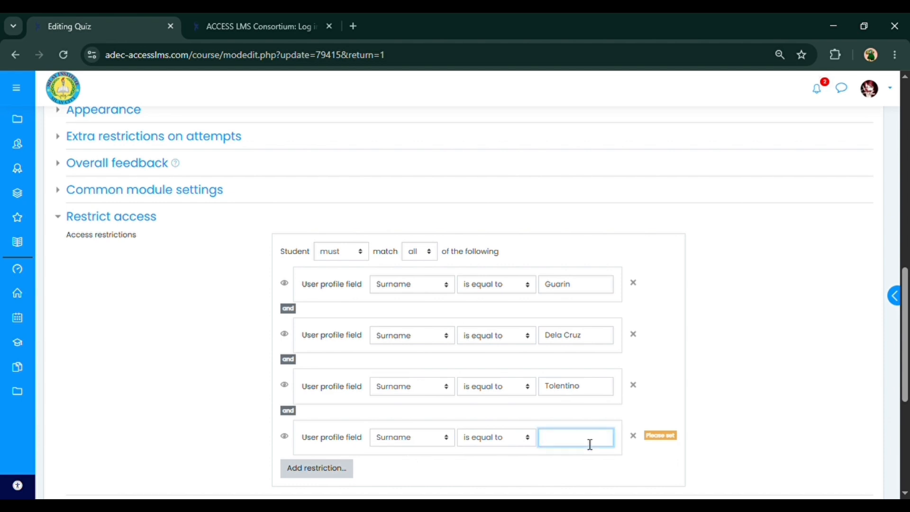
text(Ocampo)
Add a fifth user profile restriction with Surname is equal to and enter one more permitted student's surname.
scroll(589, 441, down, 1)
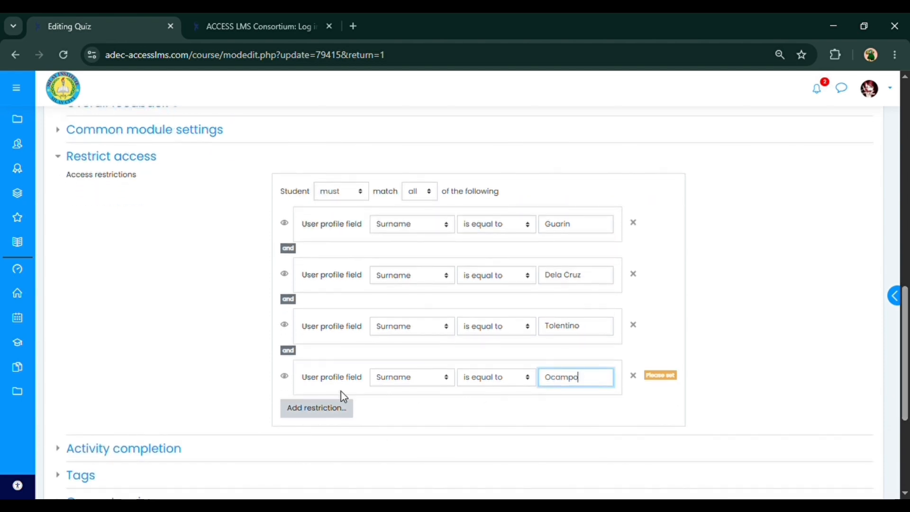
click(326, 406)
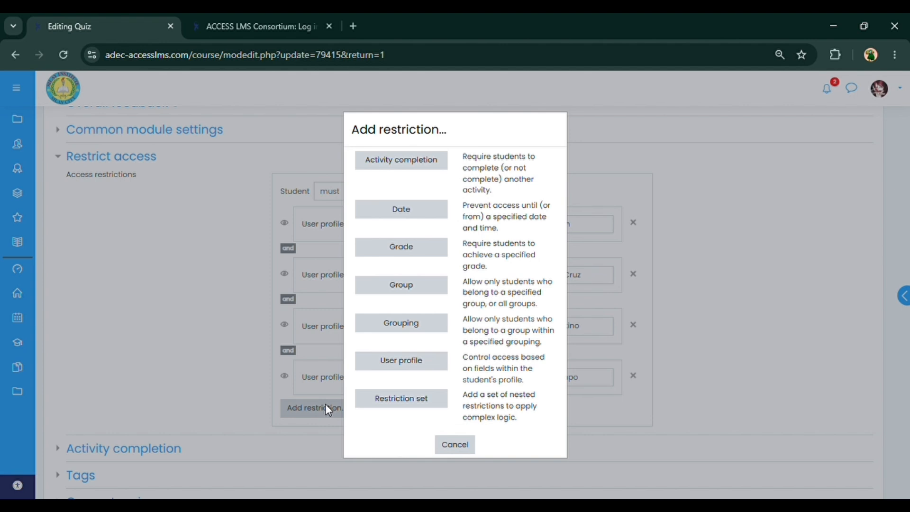
click(401, 361)
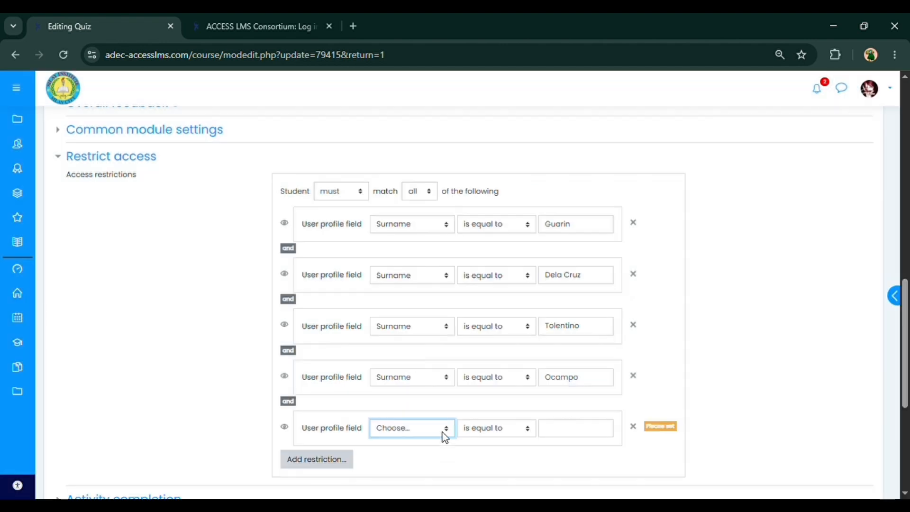
click(428, 348)
click(569, 432)
text(Romero)
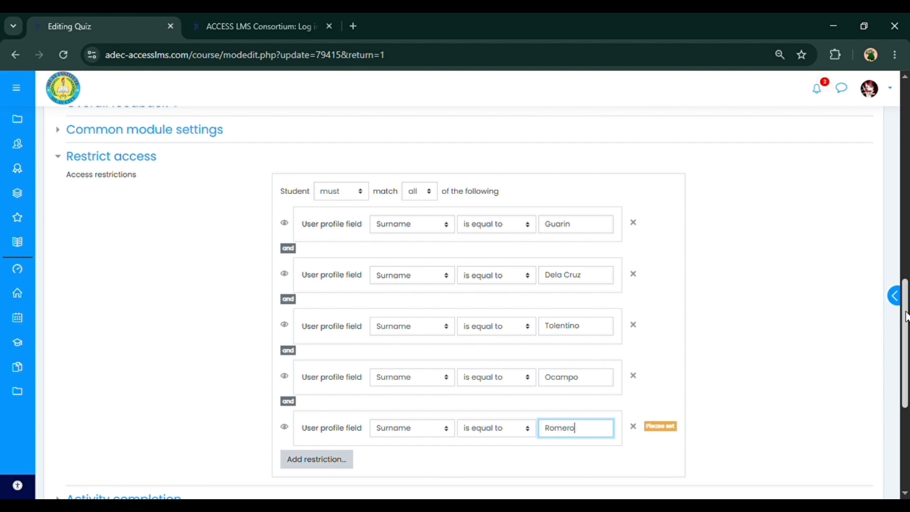
Set the quiz's access restrictions so that students must match any of the listed surname conditions.
scroll(906, 325, down, 1)
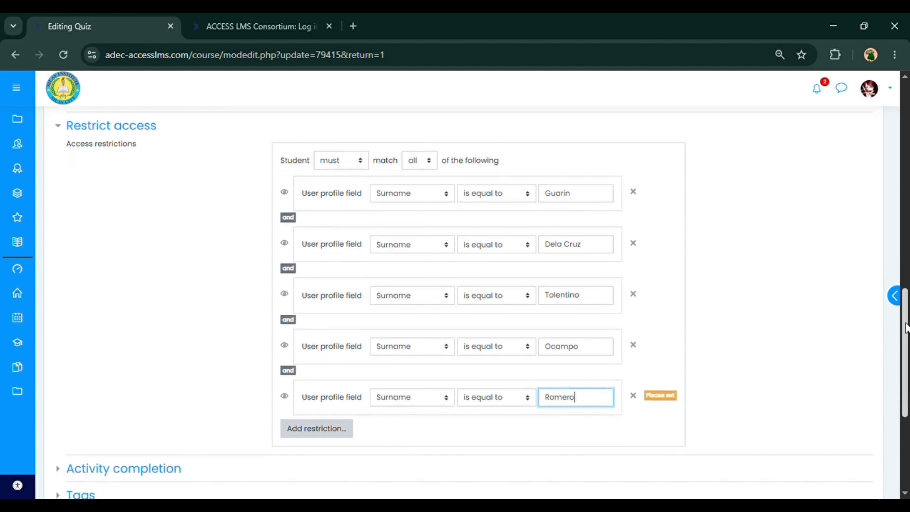
click(420, 156)
click(423, 192)
Save and display the quiz, and check its surname restrictions in the course's end term exam section.
scroll(907, 351, down, 2)
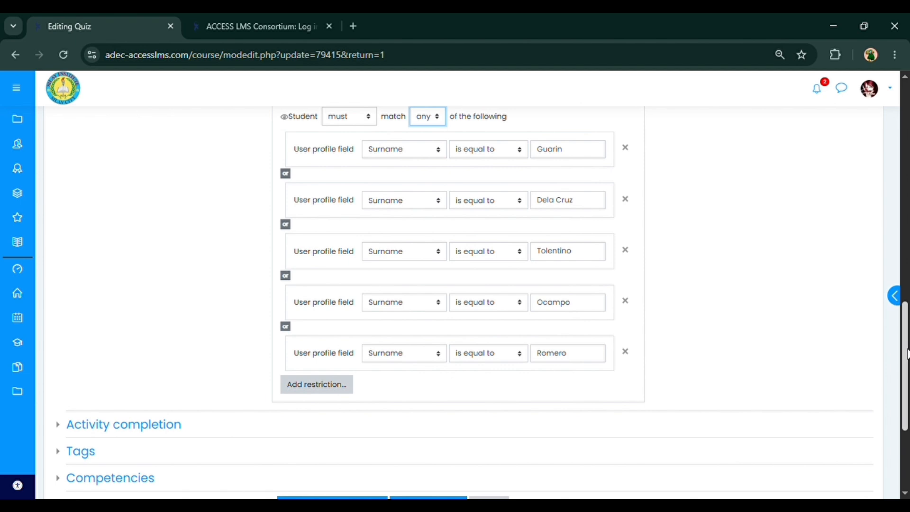
scroll(907, 353, up, 2)
scroll(907, 355, down, 2)
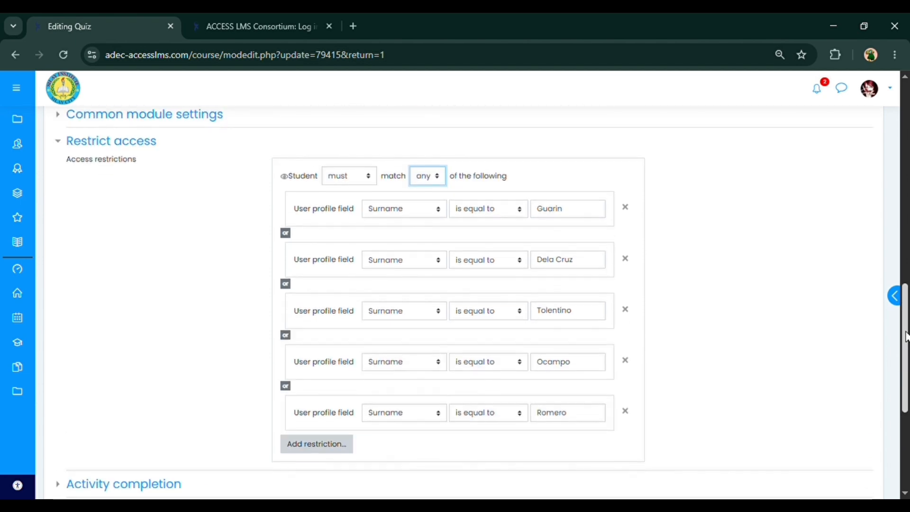
scroll(900, 341, up, 2)
scroll(894, 327, down, 4)
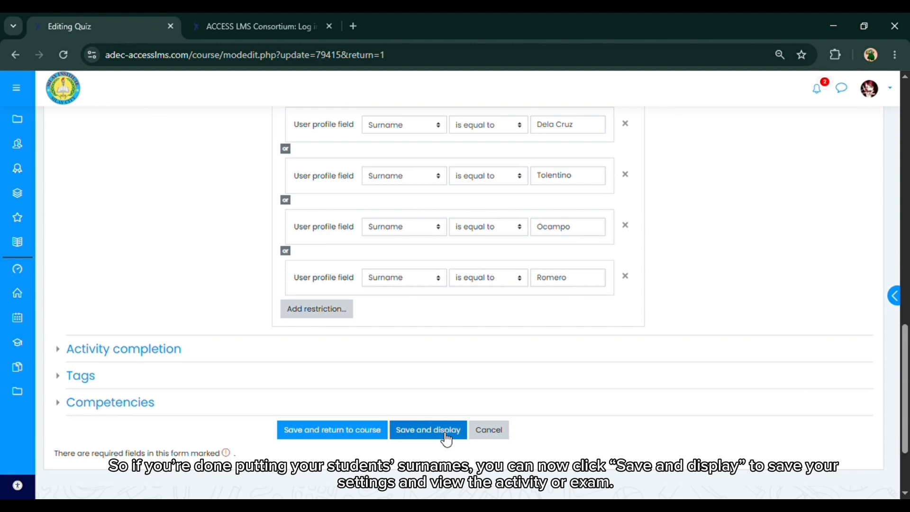
click(447, 431)
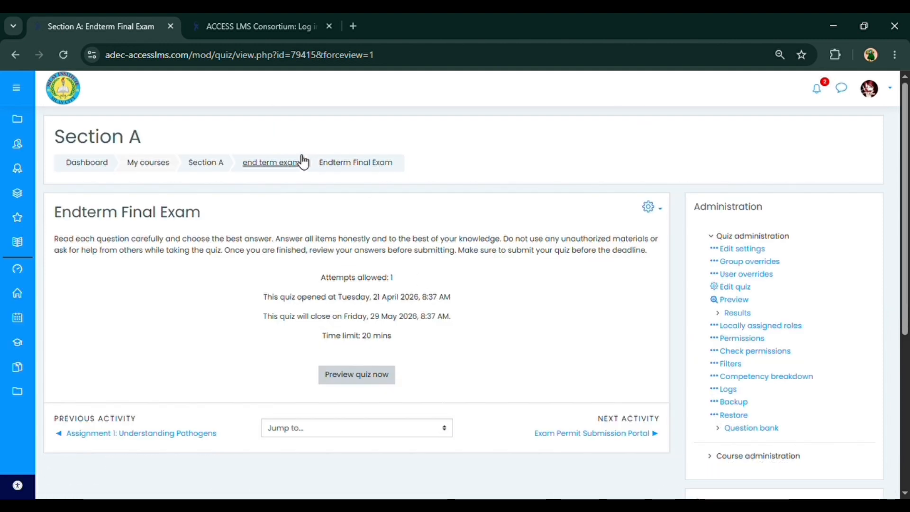
click(294, 169)
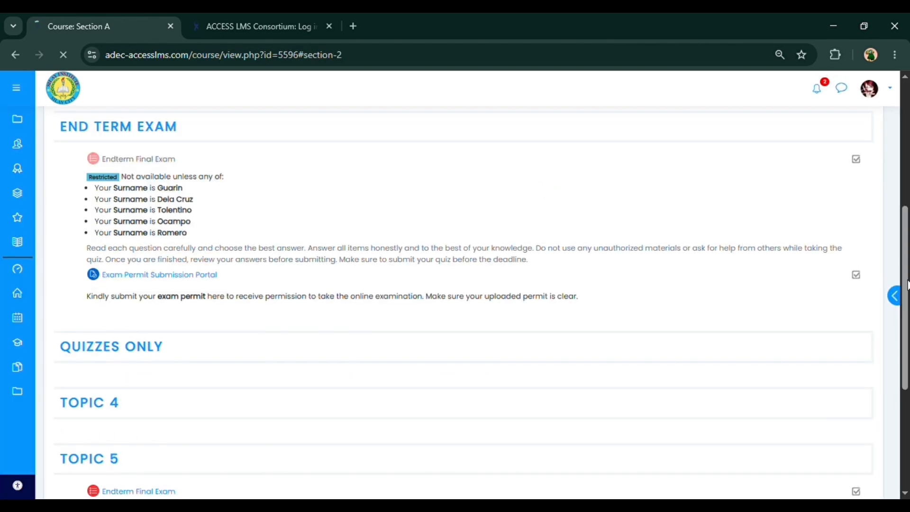
mouse_move(905, 260)
mouse_down()
mouse_move(905, 271)
mouse_move(905, 253)
mouse_up()
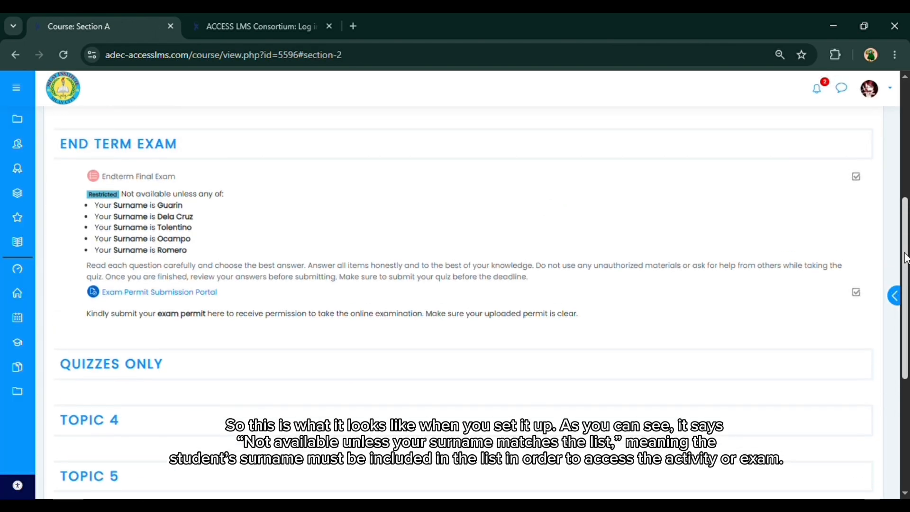